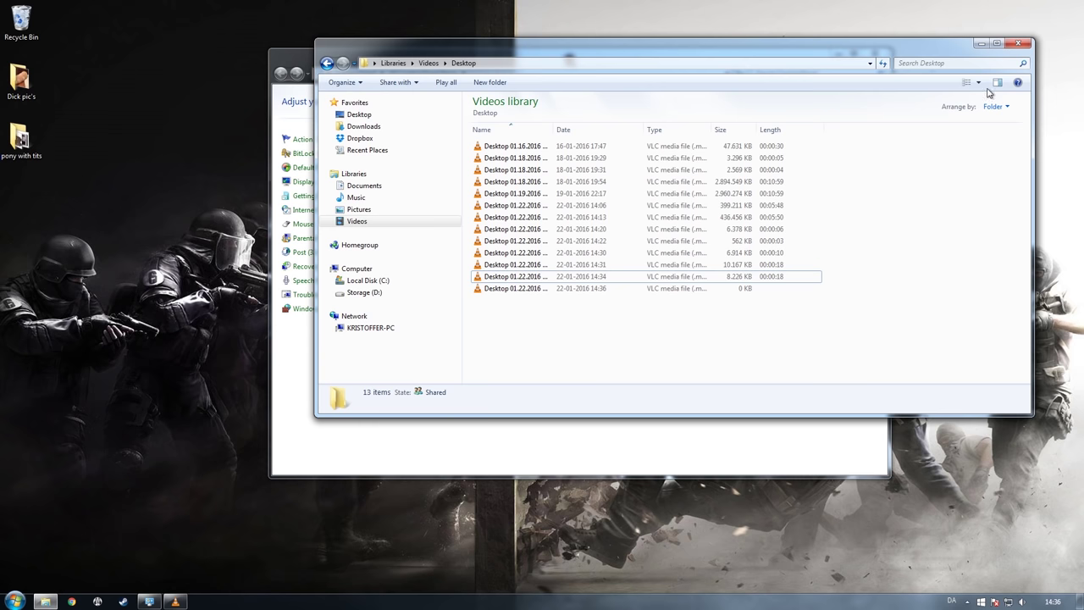
- Close the Videos library and Control Panel windows, then open the DisplayPort-to-HDMI cable picture from the desktop folder
click(1023, 43)
click(875, 58)
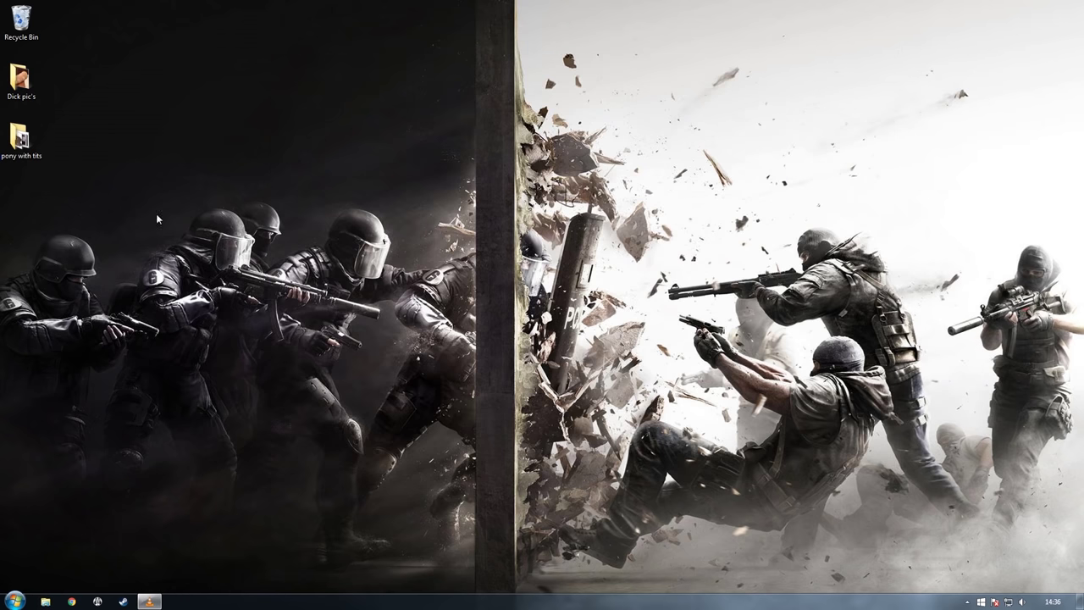
double_click(19, 137)
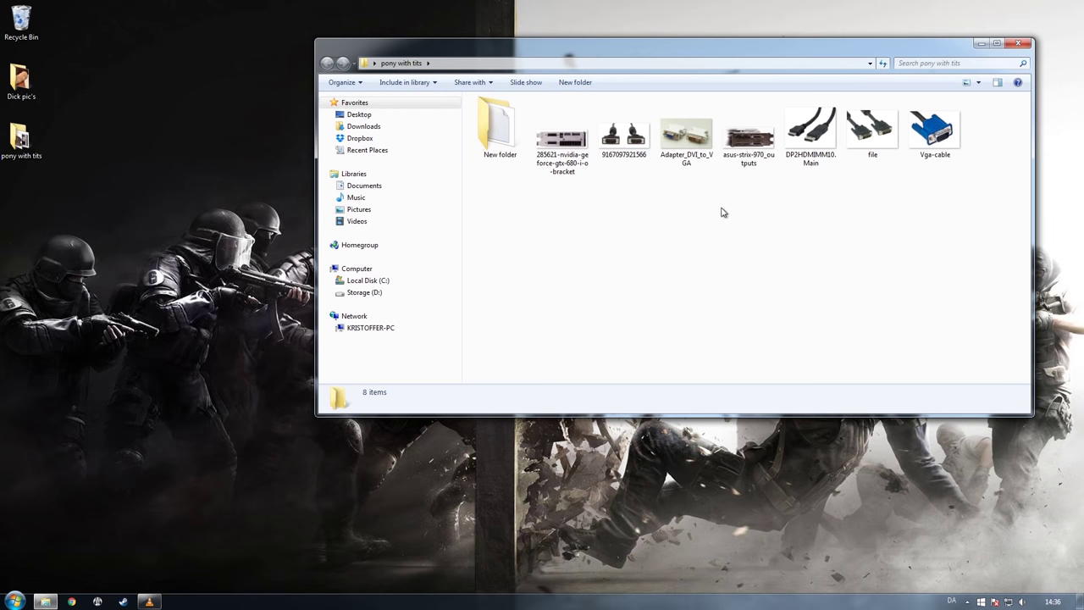
double_click(811, 131)
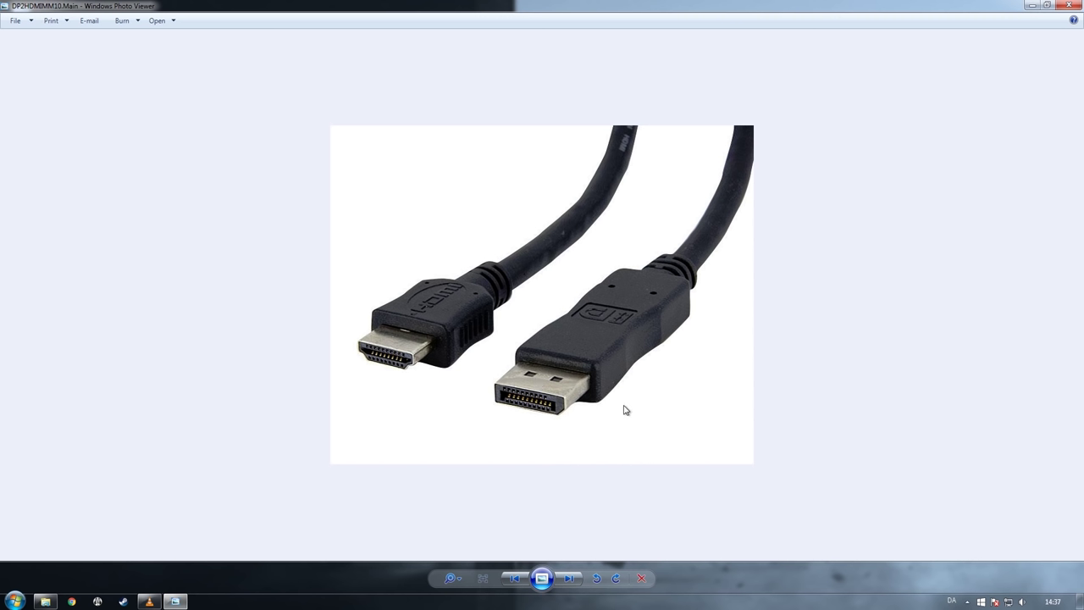
- Step forward through the DVI and other connector pictures to the GeForce GTX 680 bracket photo
key(Right)
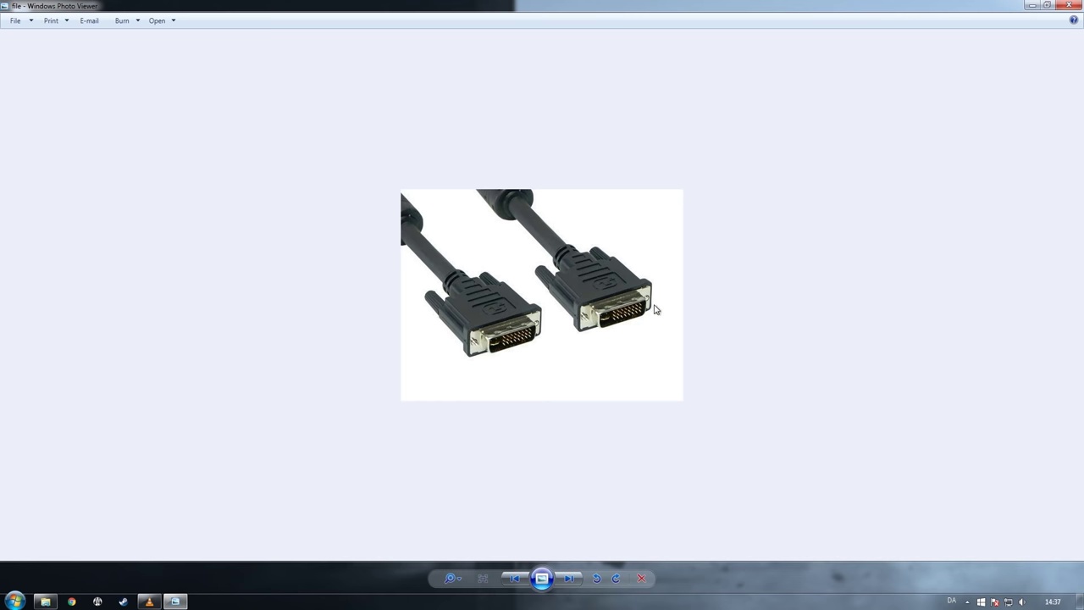
key(Right)
key(Right)
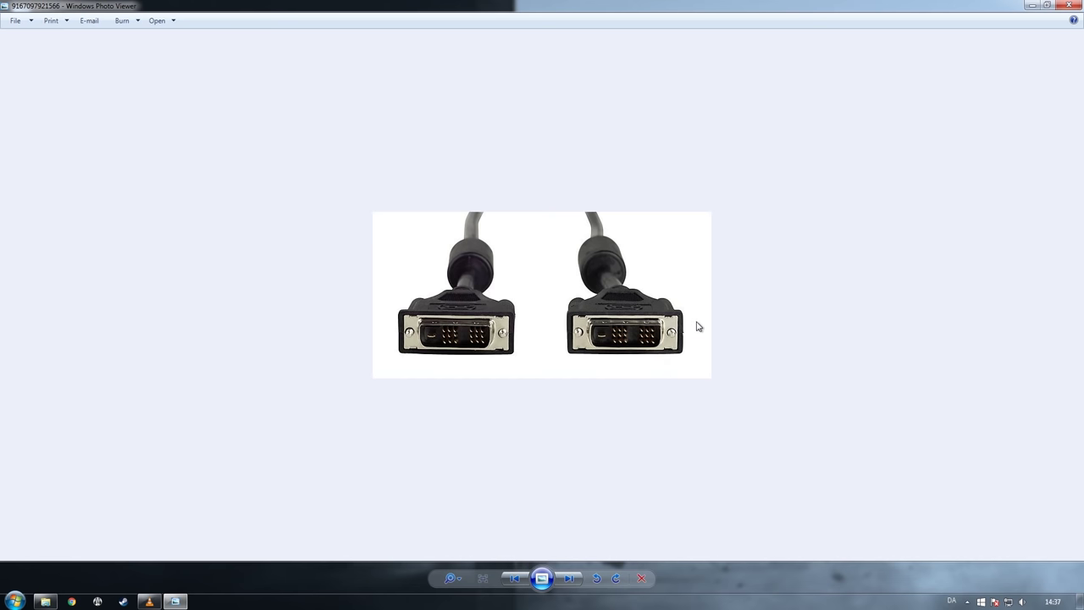
key(Right)
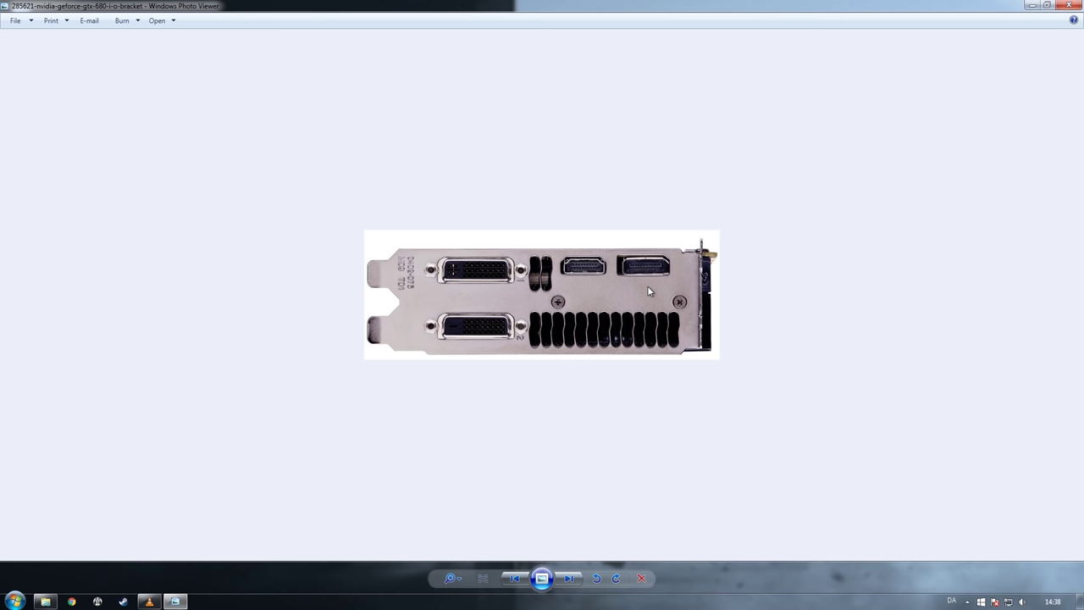
- Cycle back and forth through the VGA, DVI, adapter and GTX 680 bracket pictures
key(Right)
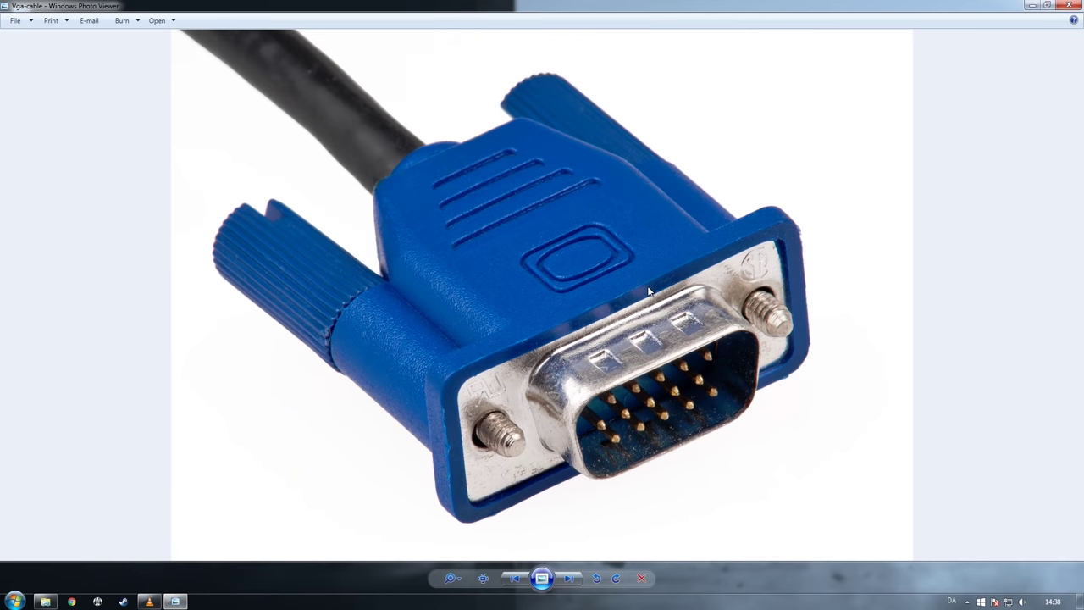
key(Right)
key(Left)
key(Left)
key(Right)
key(Right)
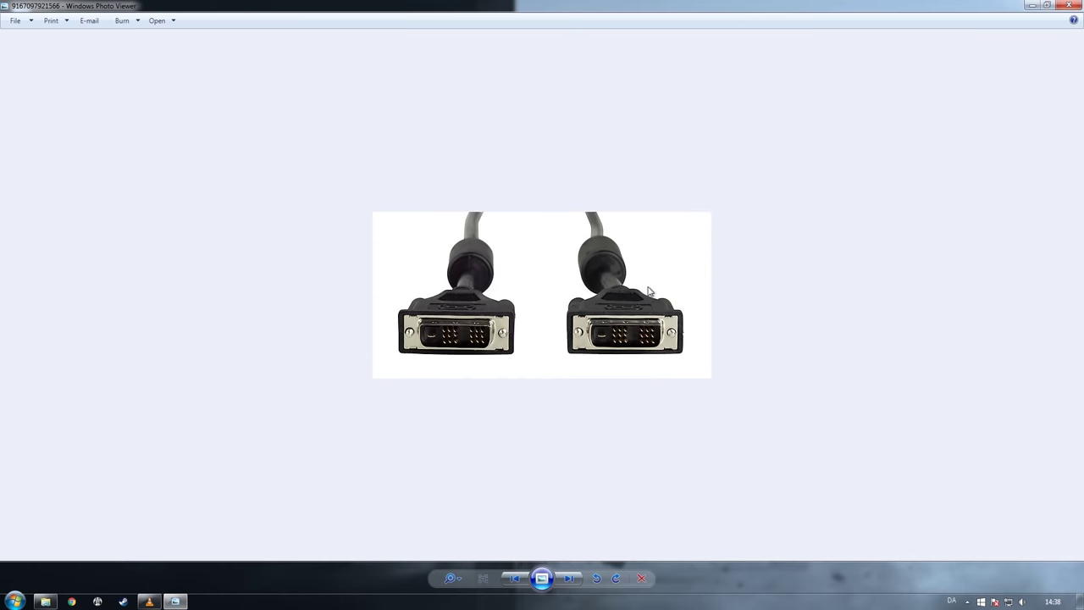
key(Right)
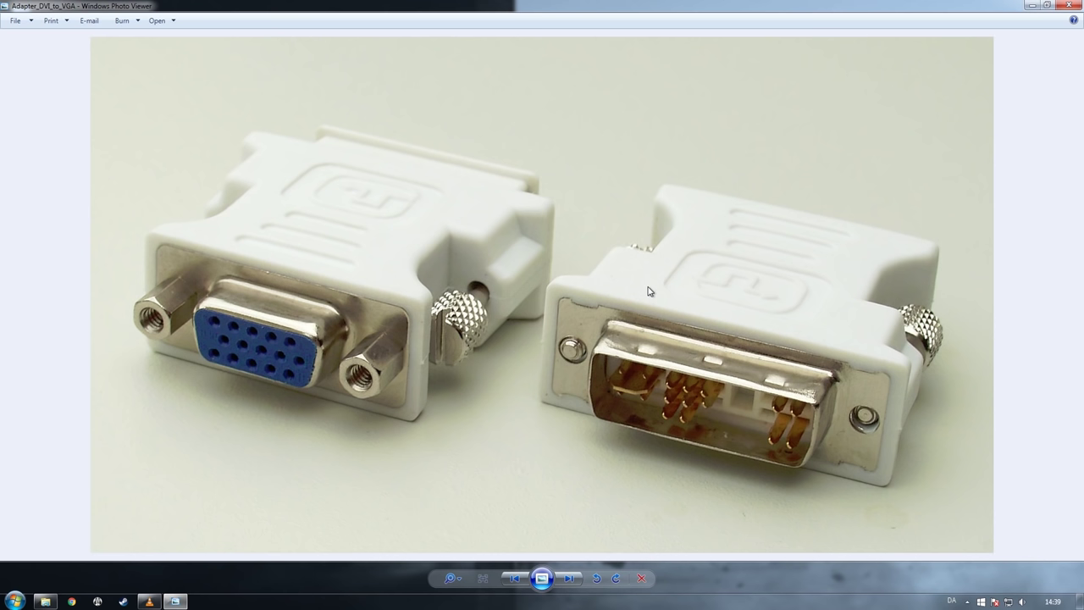
key(Right)
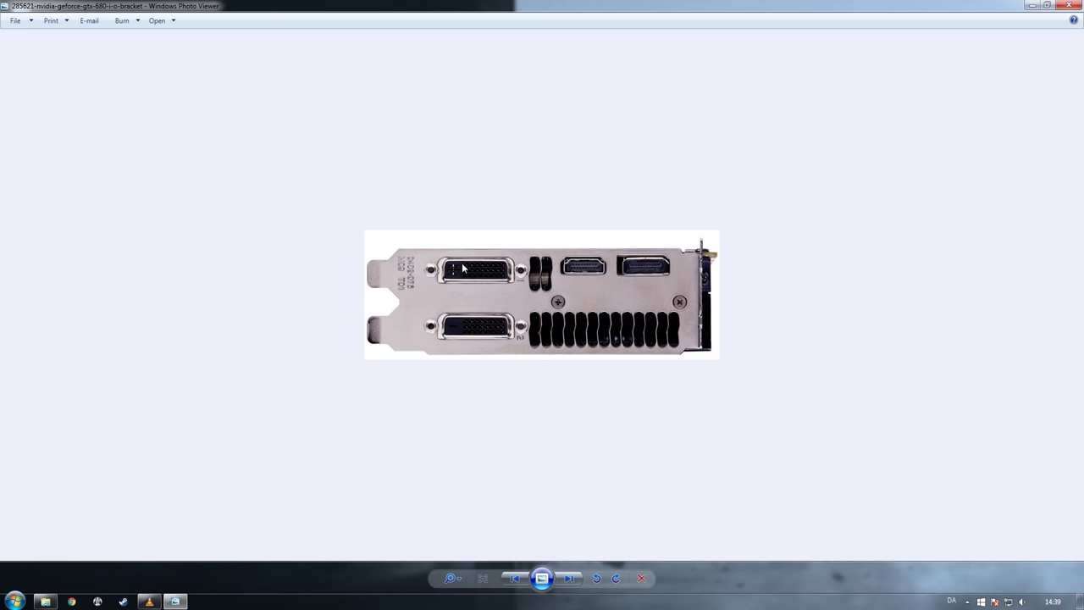
key(Right)
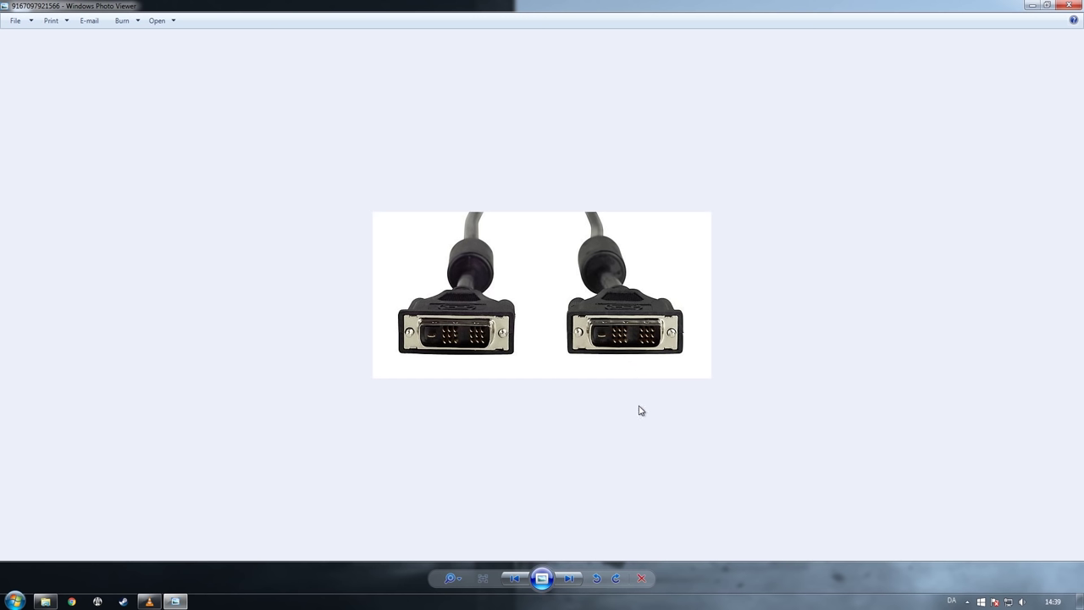
- Show the DVI-to-VGA adapter and ASUS Strix 970 photos, ending back on the adapter
click(569, 578)
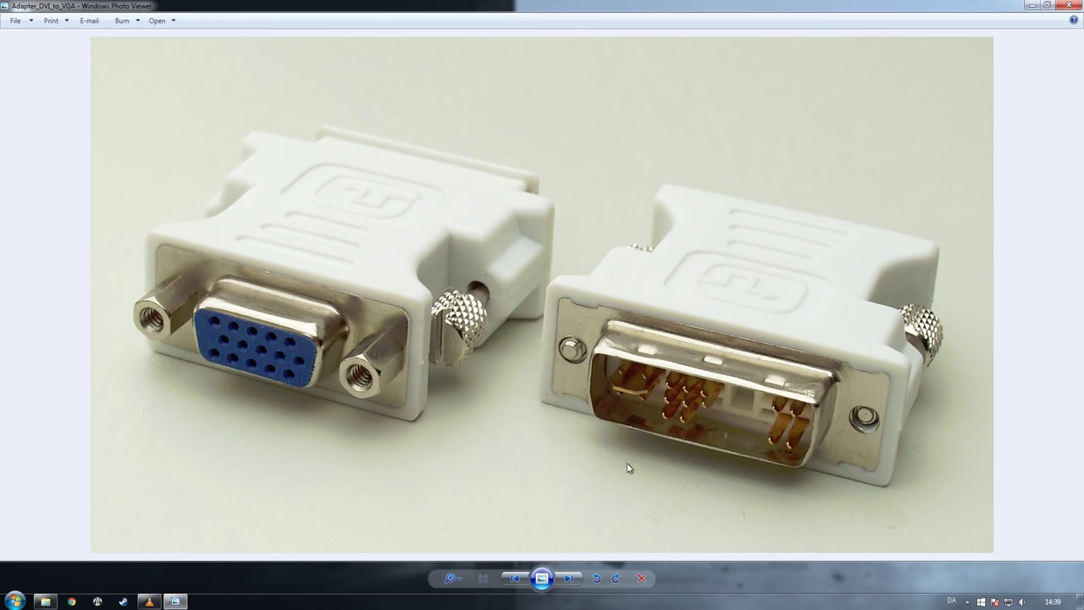
click(574, 577)
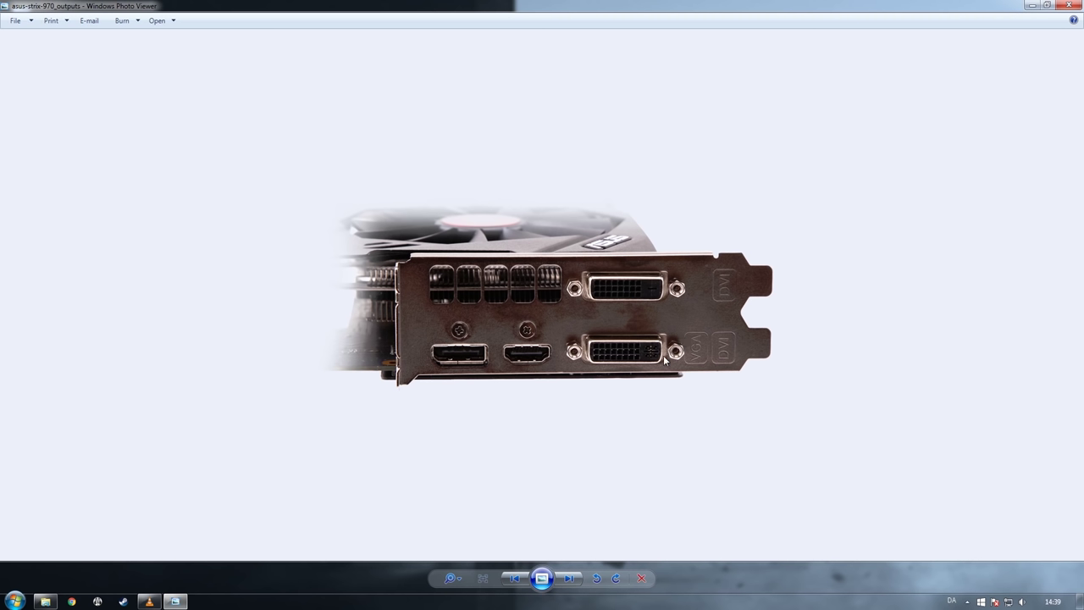
key(Left)
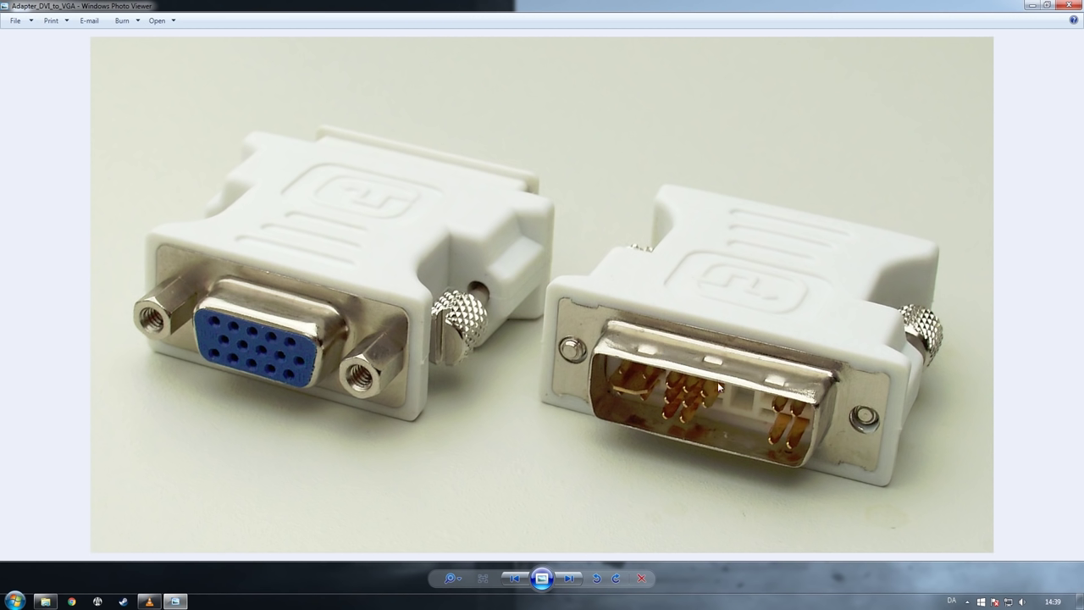
- Close the photo viewer and pictures folder, then open Screen Resolution from the desktop
click(1073, 7)
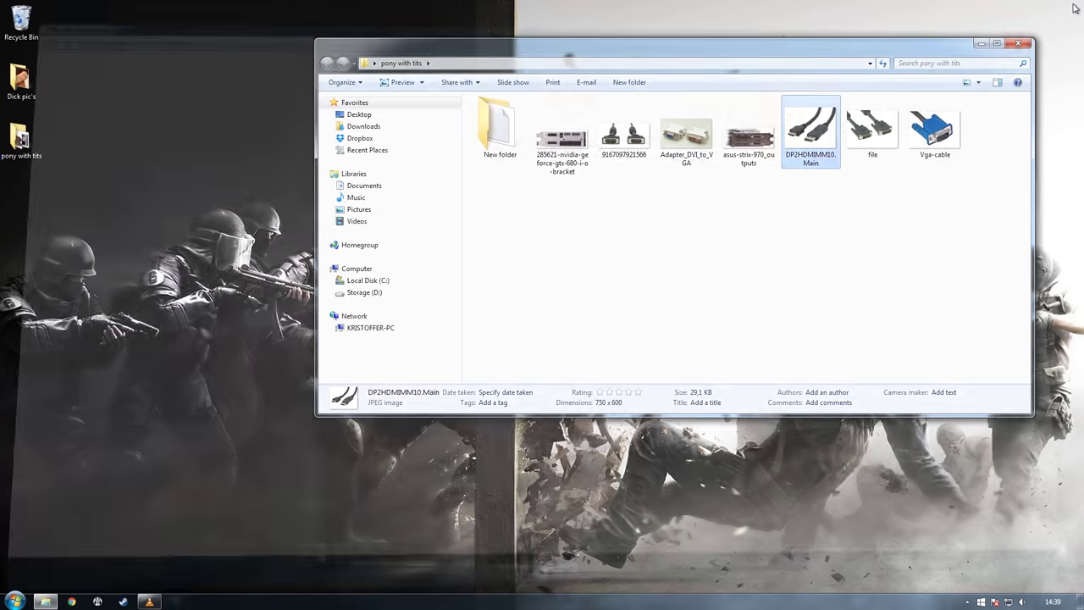
click(1011, 43)
right_click(635, 181)
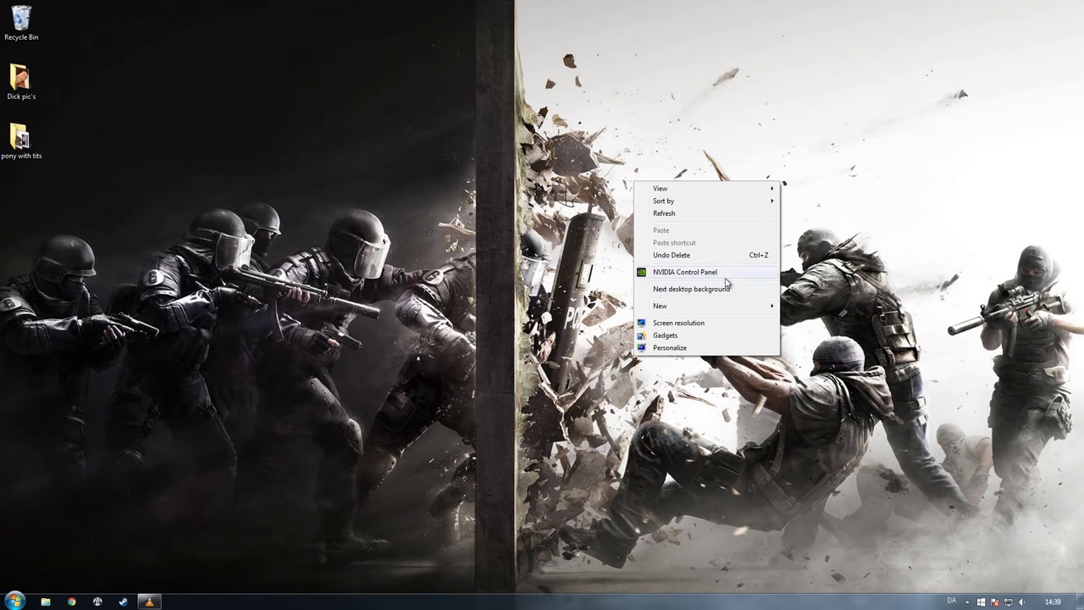
click(510, 306)
right_click(509, 304)
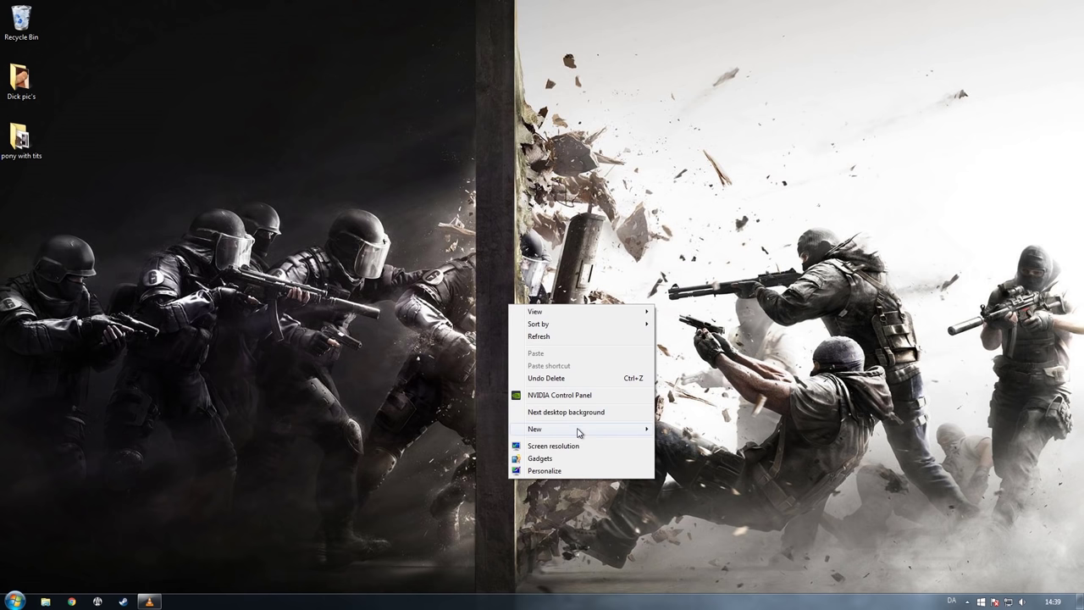
click(583, 448)
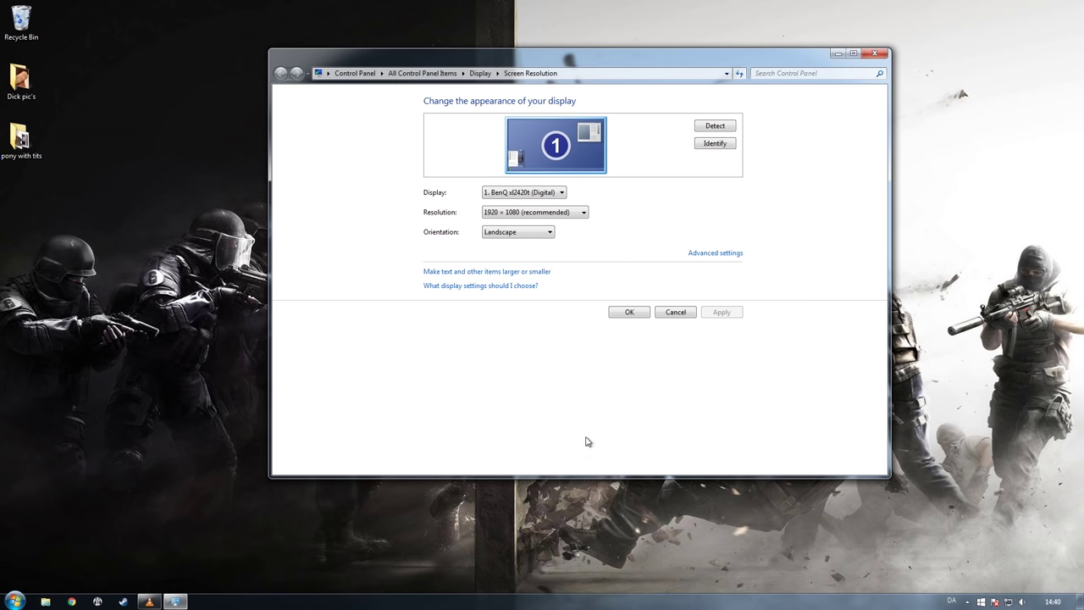
- Keep the BenQ monitor's refresh rate at 144 Hertz in Monitor properties and close the display settings
click(725, 254)
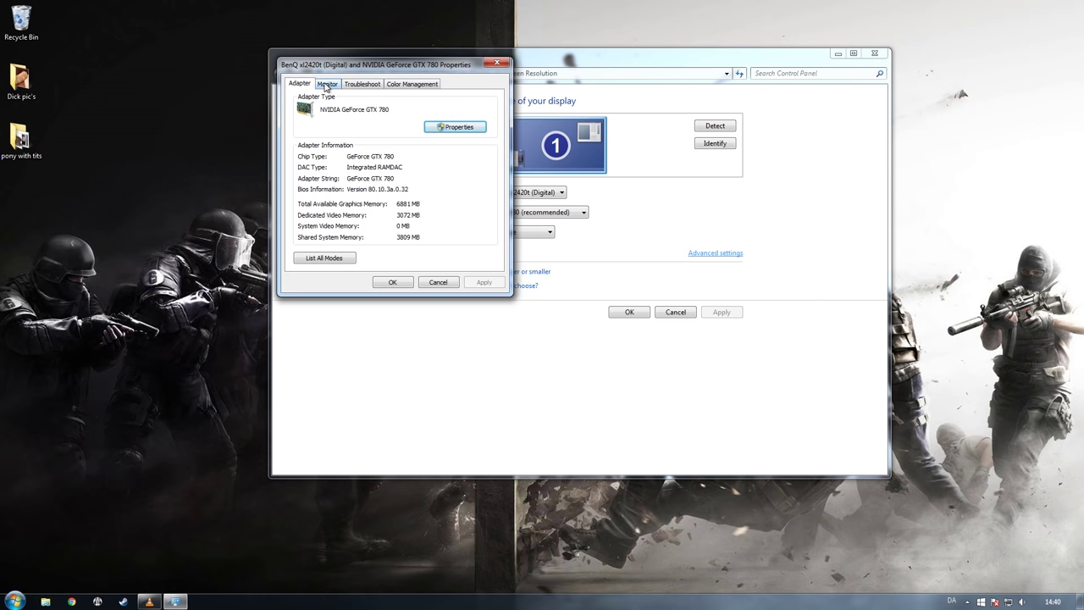
click(326, 84)
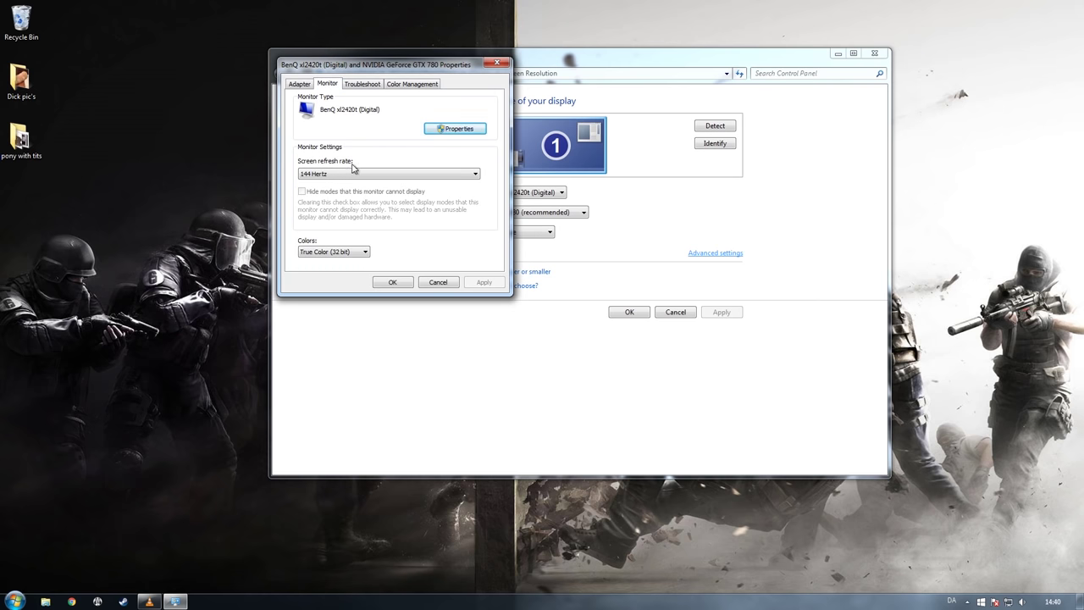
click(471, 176)
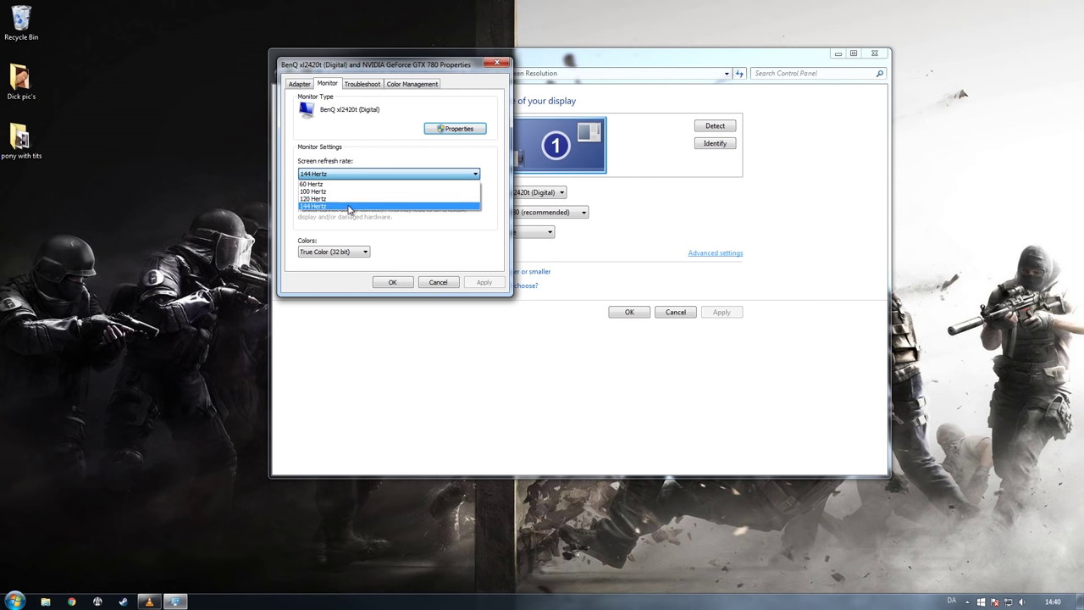
click(441, 155)
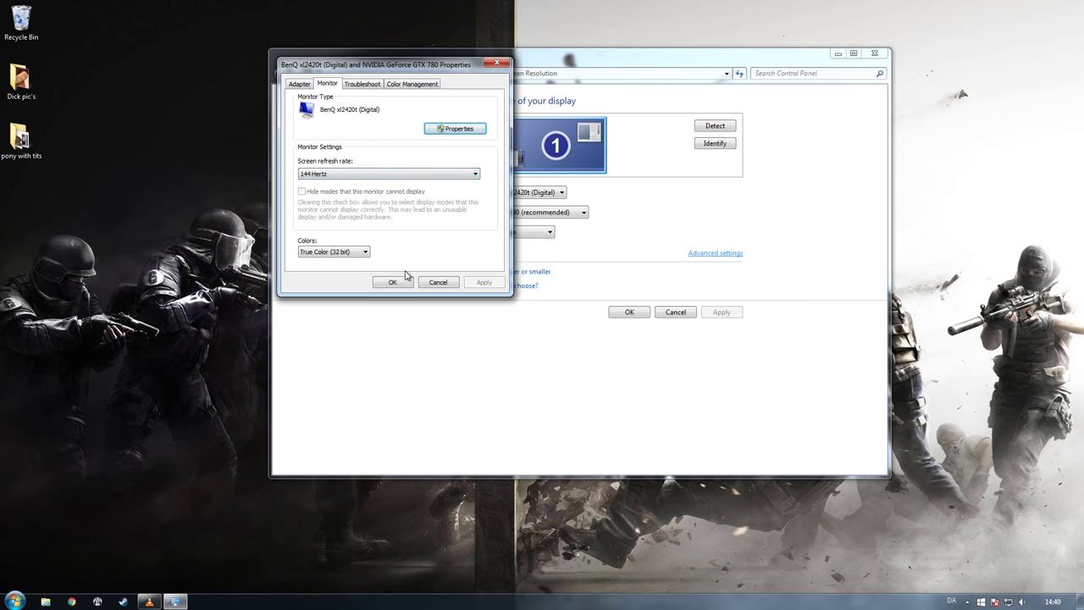
click(393, 282)
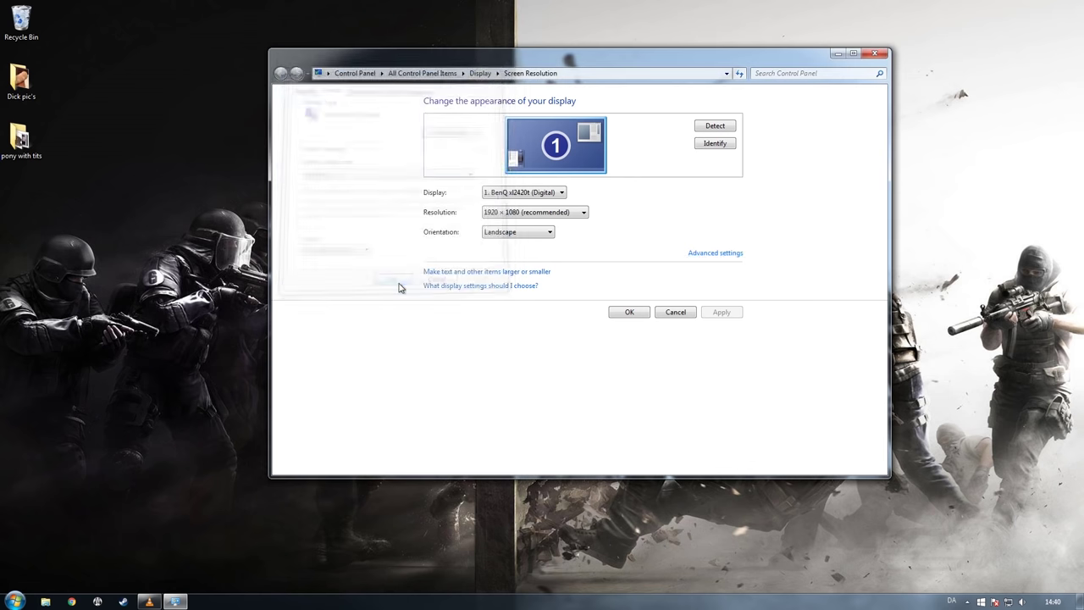
click(874, 53)
right_click(565, 204)
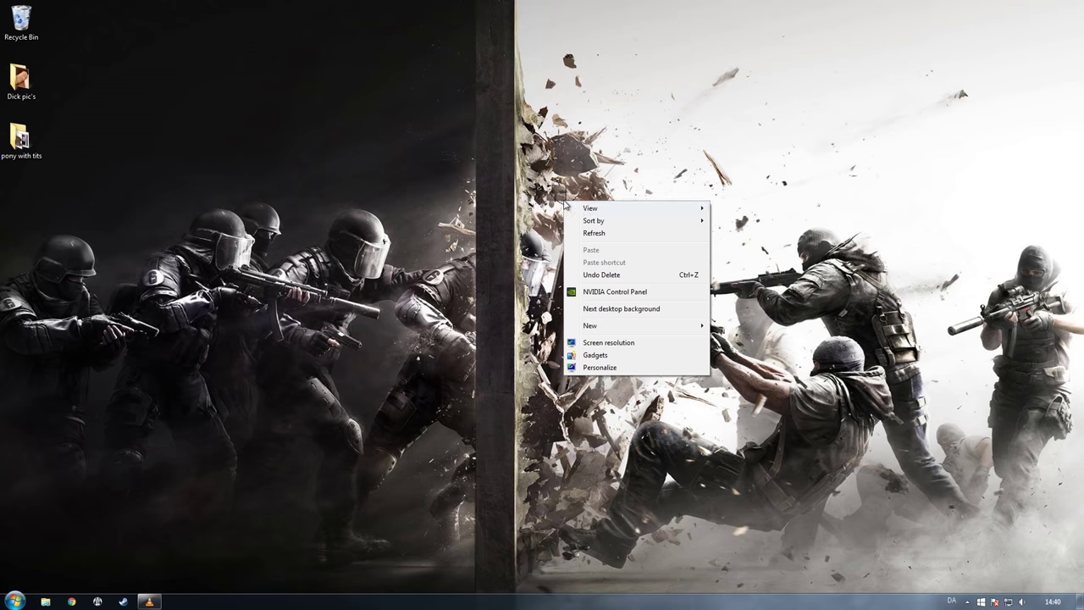
click(637, 291)
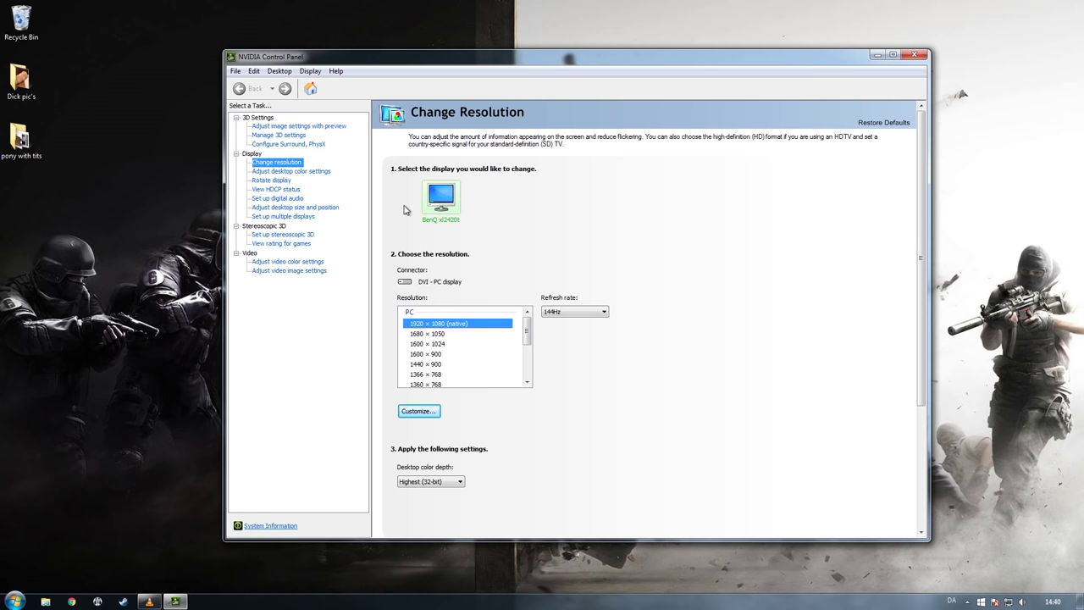
click(293, 144)
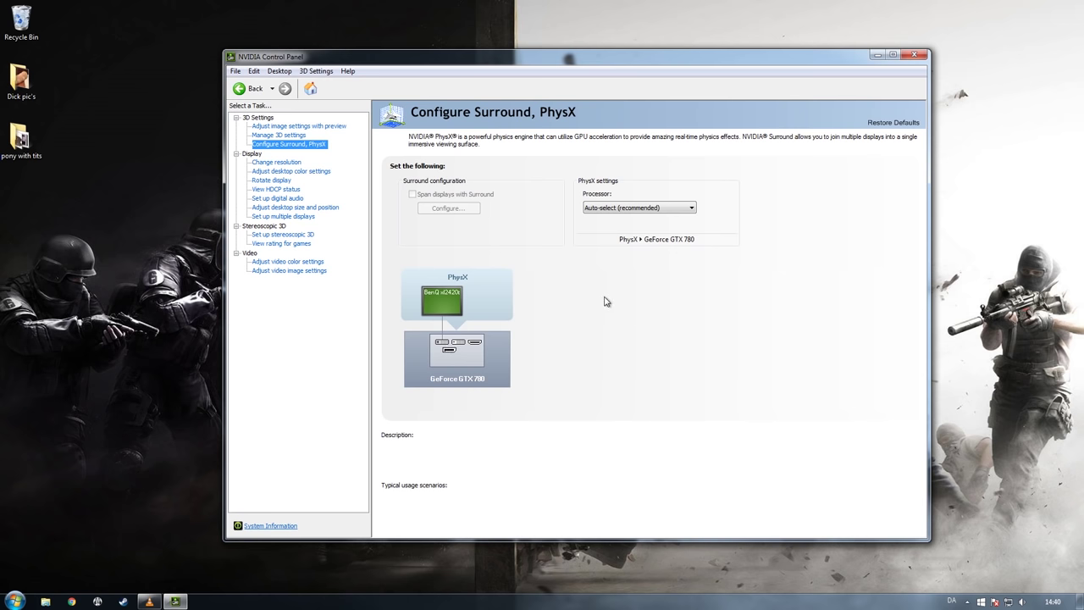
click(277, 162)
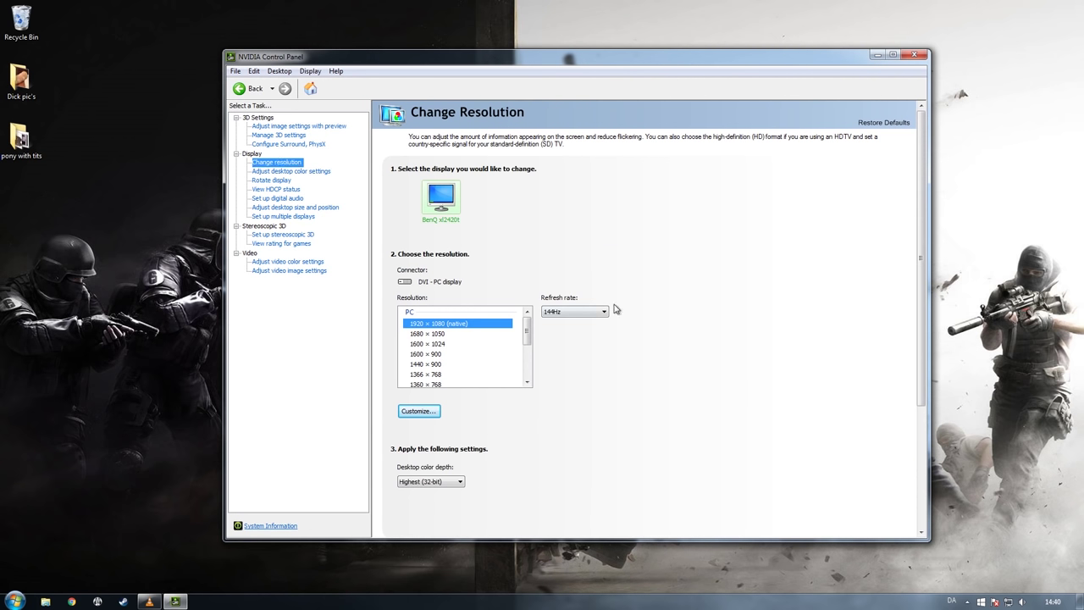
click(603, 311)
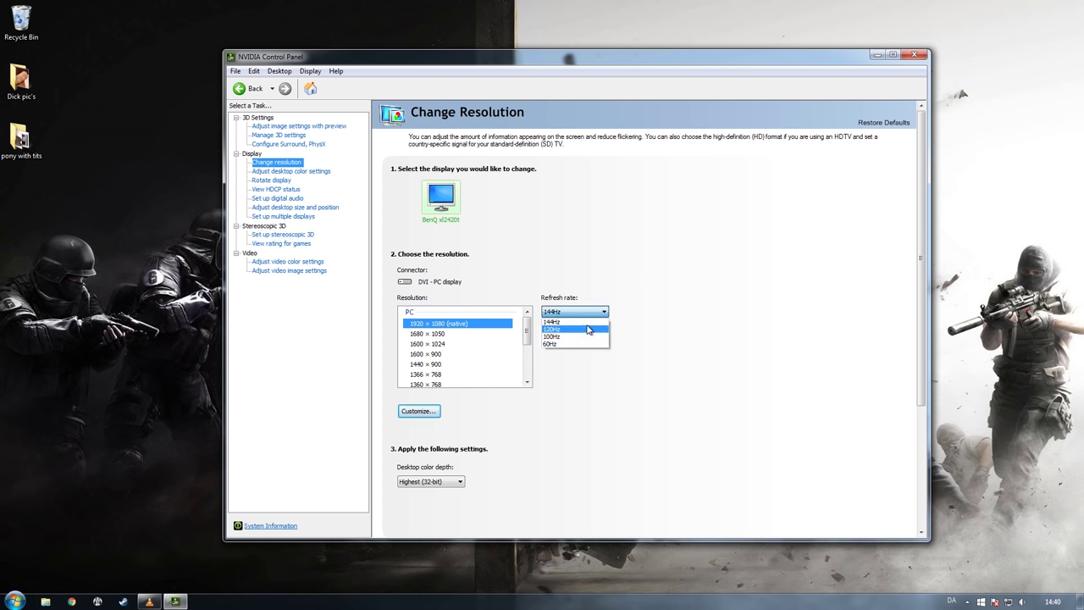
click(601, 311)
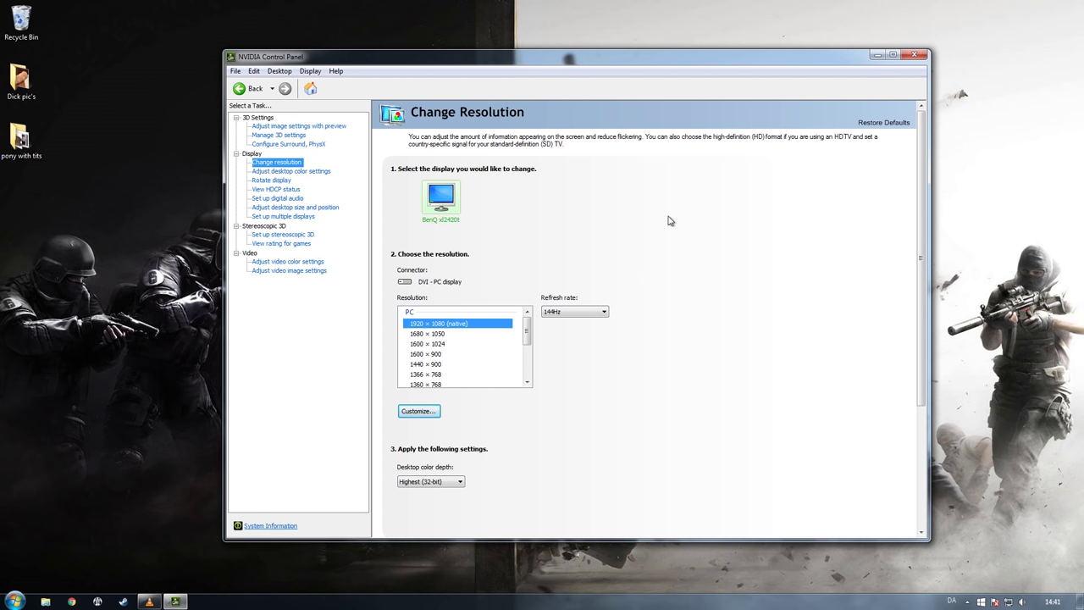
right_click(967, 173)
click(965, 316)
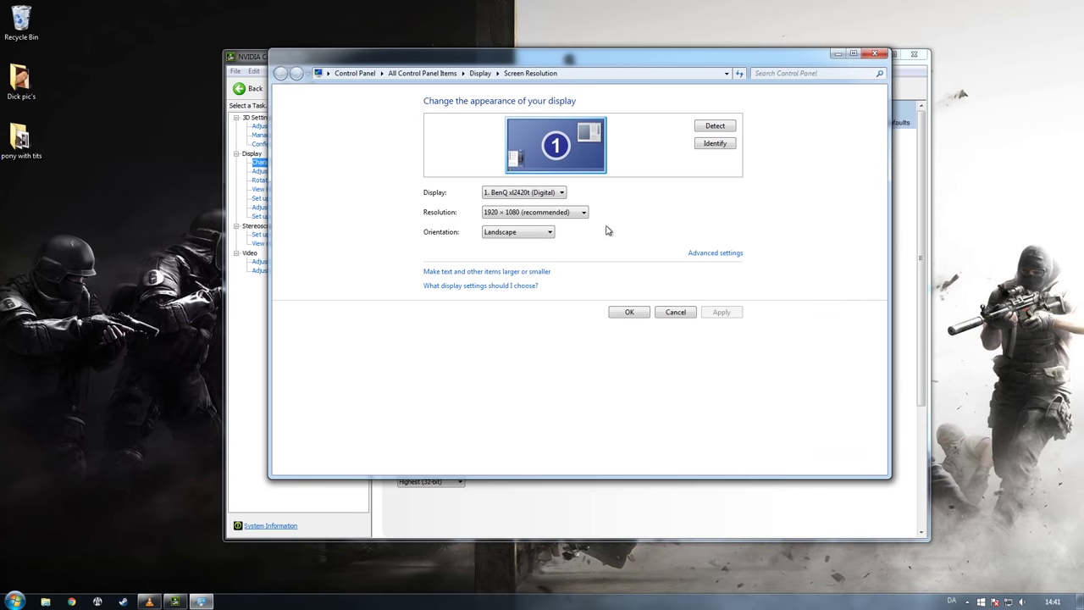
click(703, 252)
click(330, 84)
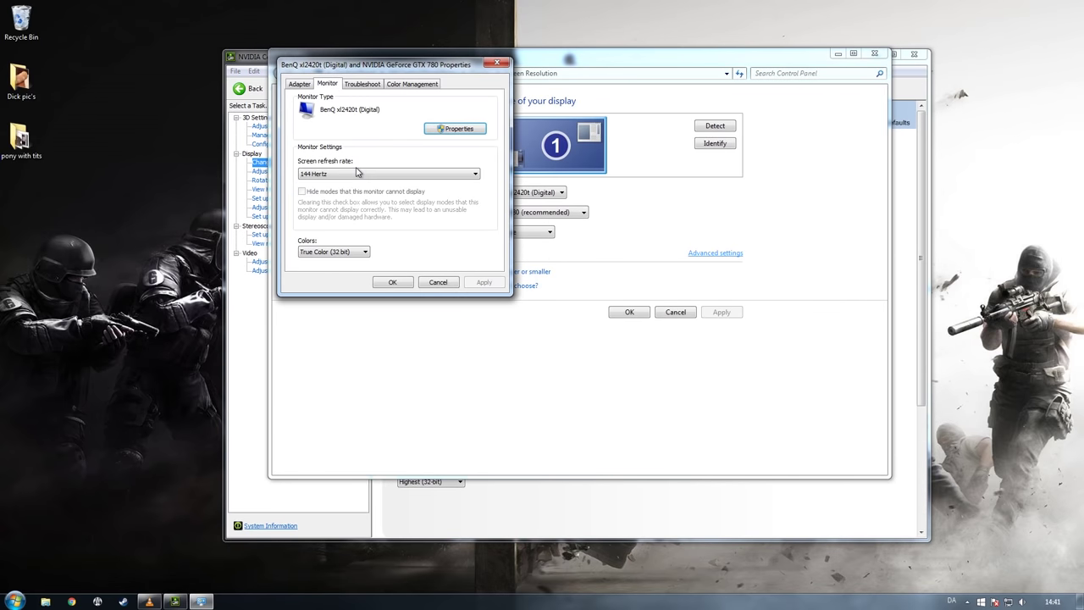
click(358, 172)
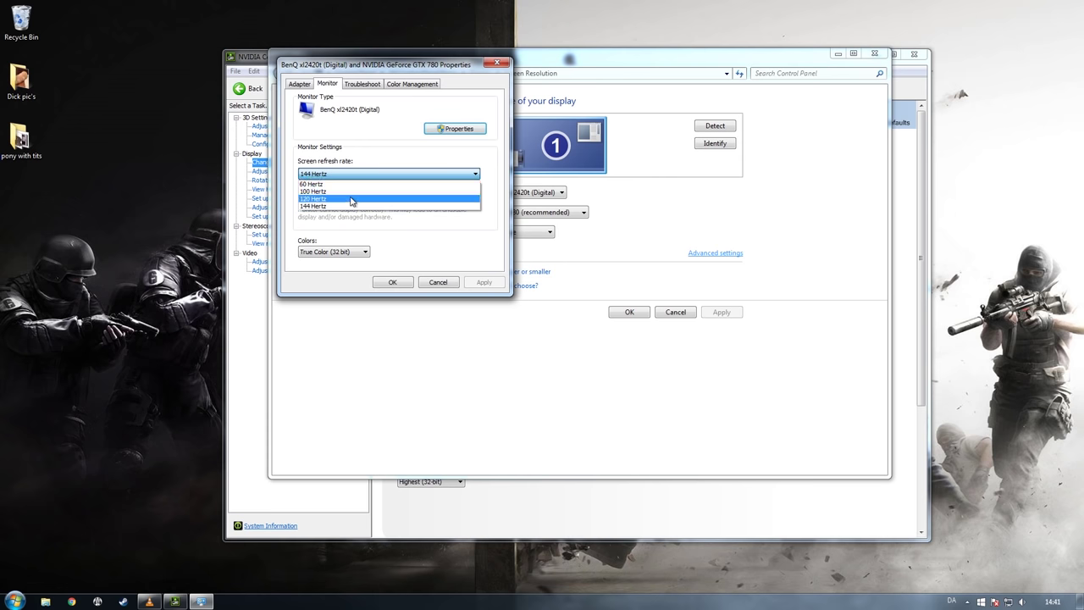
click(506, 73)
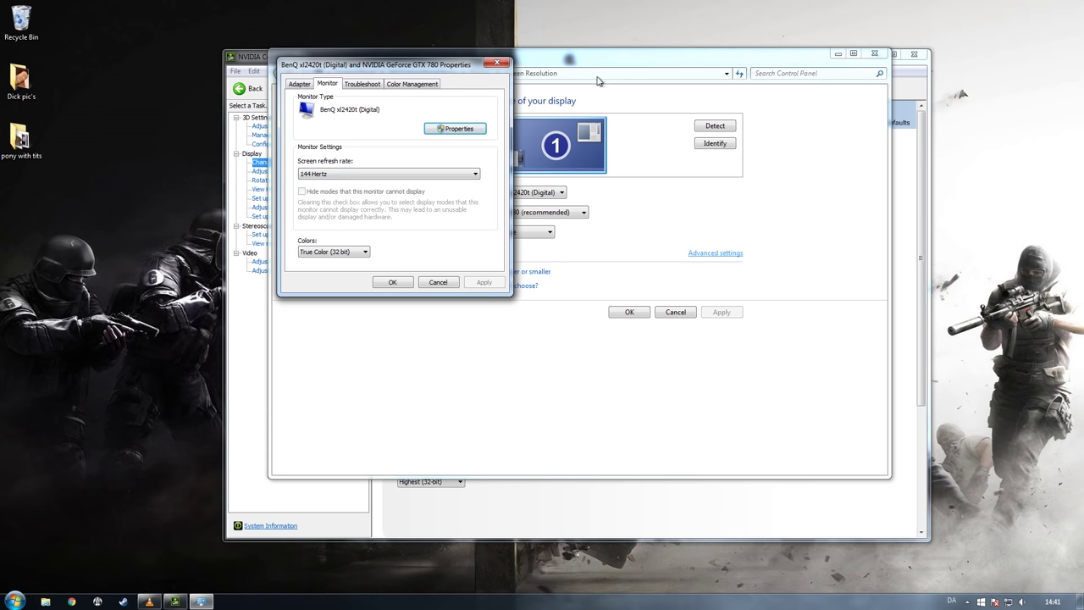
click(496, 63)
click(874, 53)
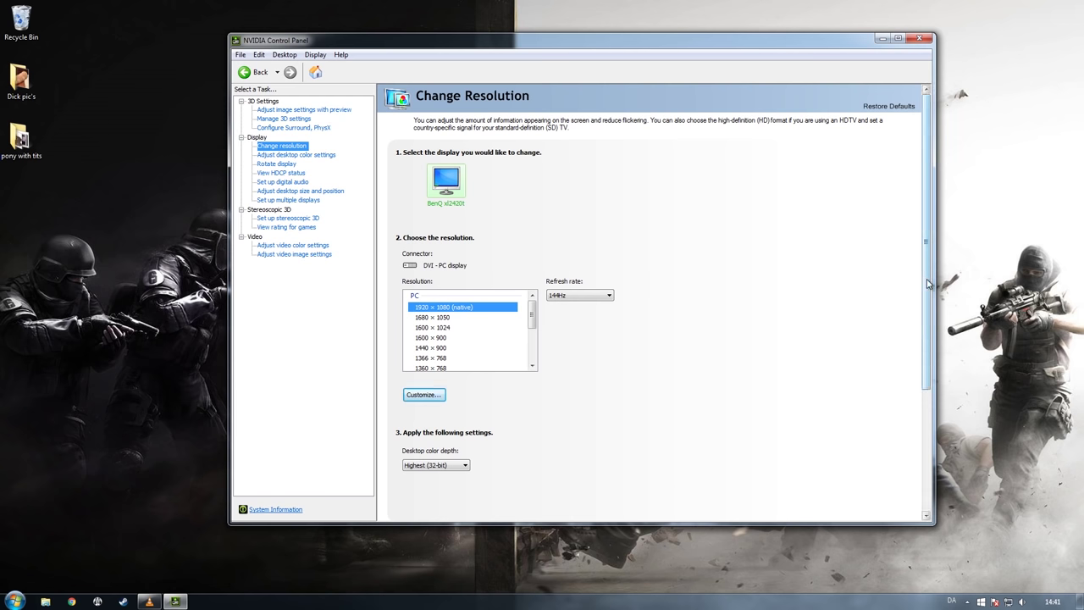
click(420, 396)
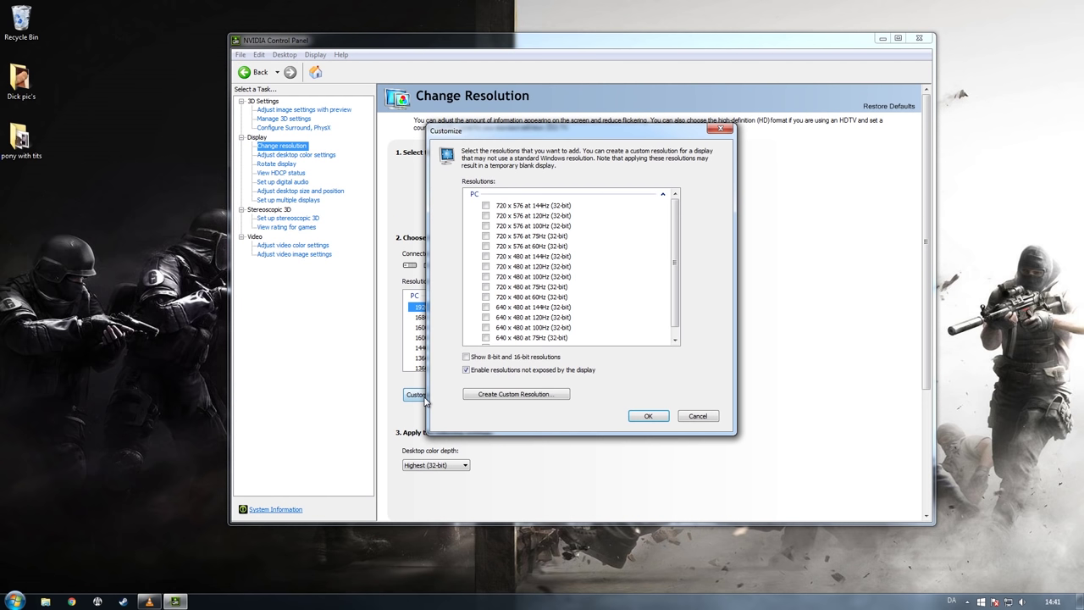
- Create a custom resolution, nudging pixels, lines and refresh rate and settling on 1920×1080
click(516, 395)
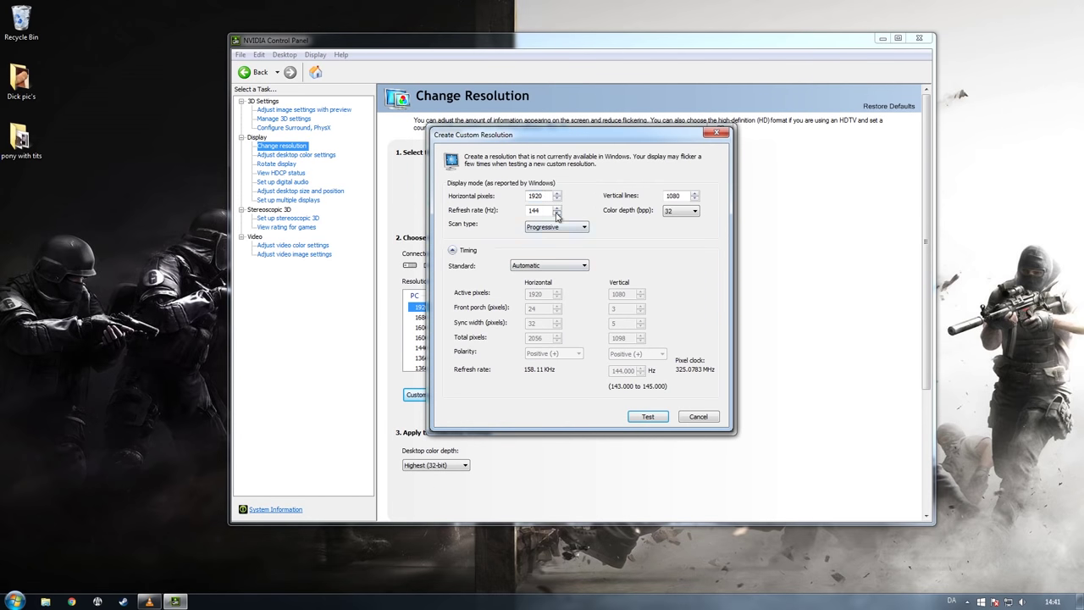
click(557, 200)
click(694, 199)
click(557, 193)
click(694, 193)
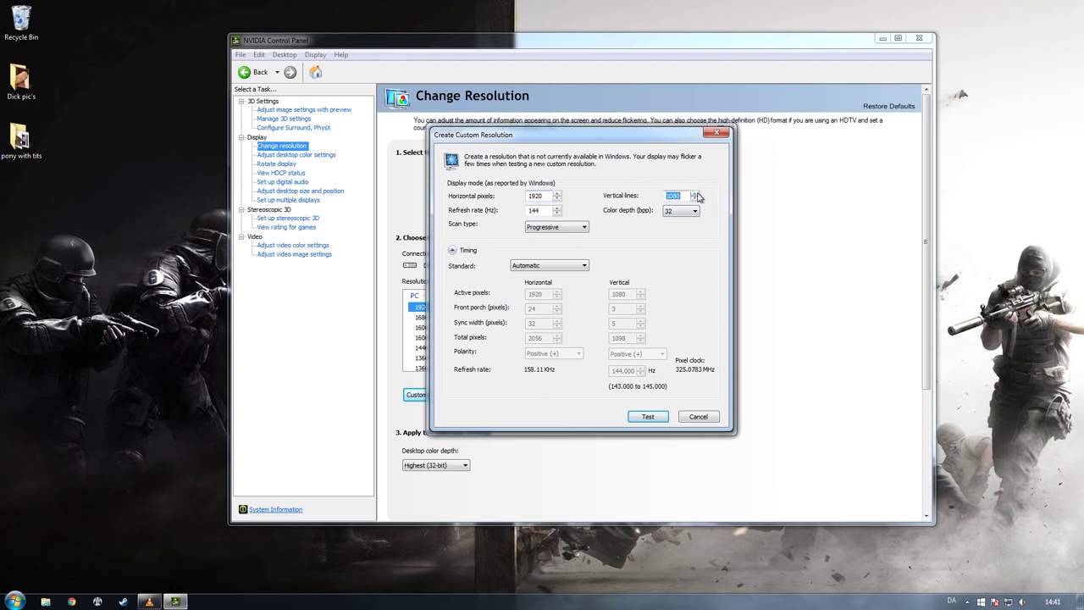
click(558, 212)
drag(542, 198, 522, 199)
click(683, 195)
- Test the custom 1920×1080 mode at 140 Hz, decline keeping it, and close NVIDIA Control Panel
click(650, 417)
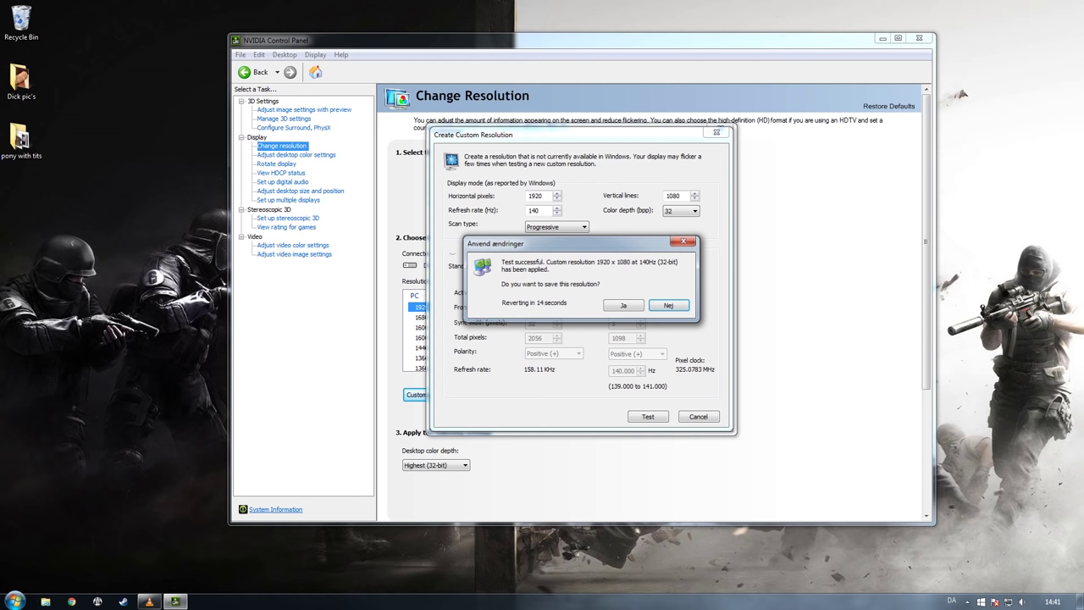
text(144)
key(Return)
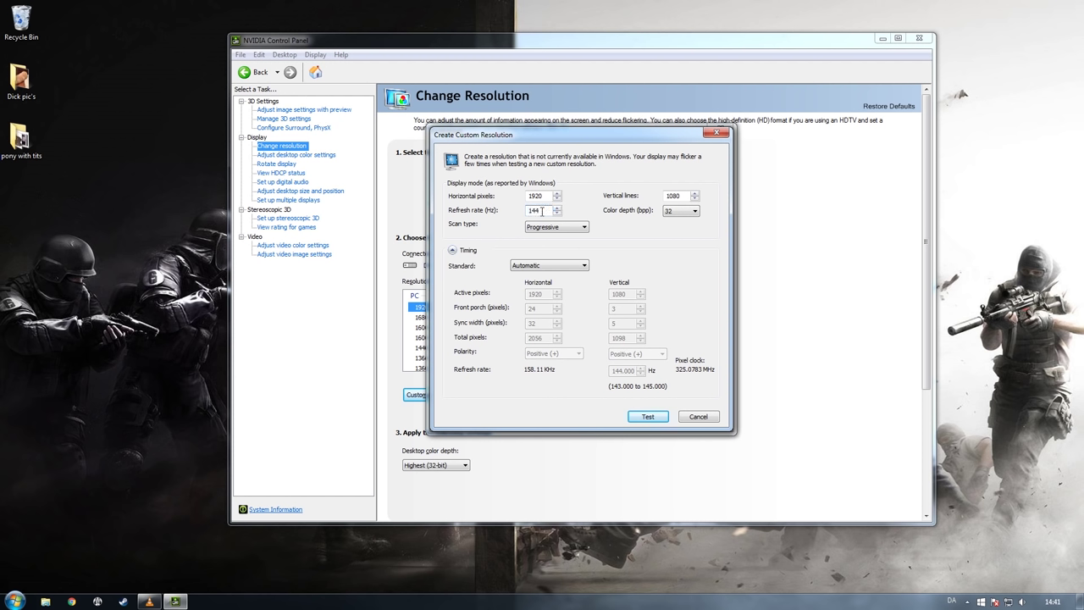
click(697, 418)
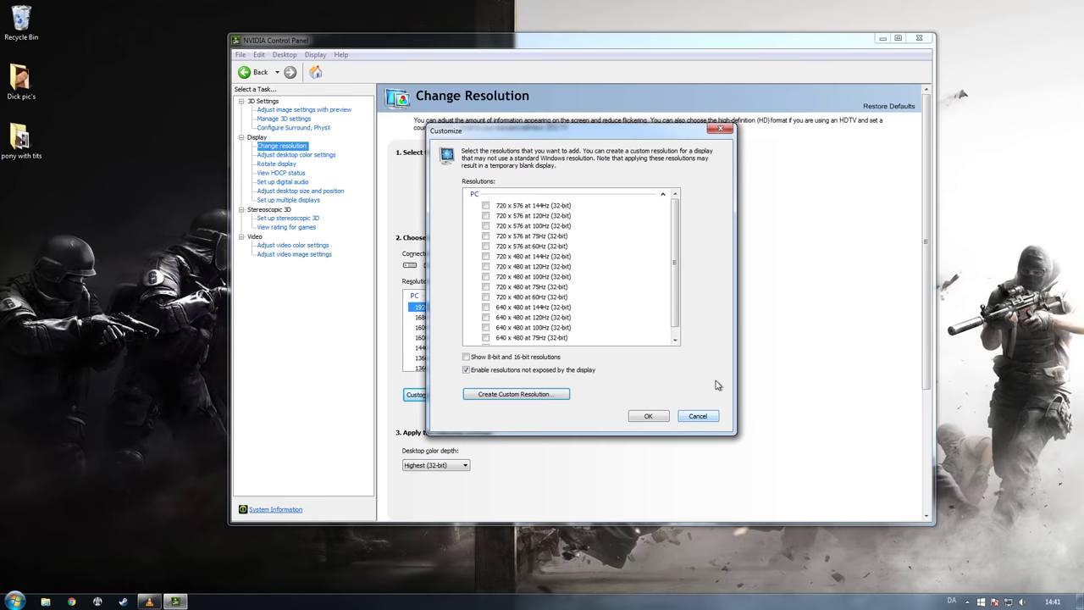
click(696, 415)
click(918, 38)
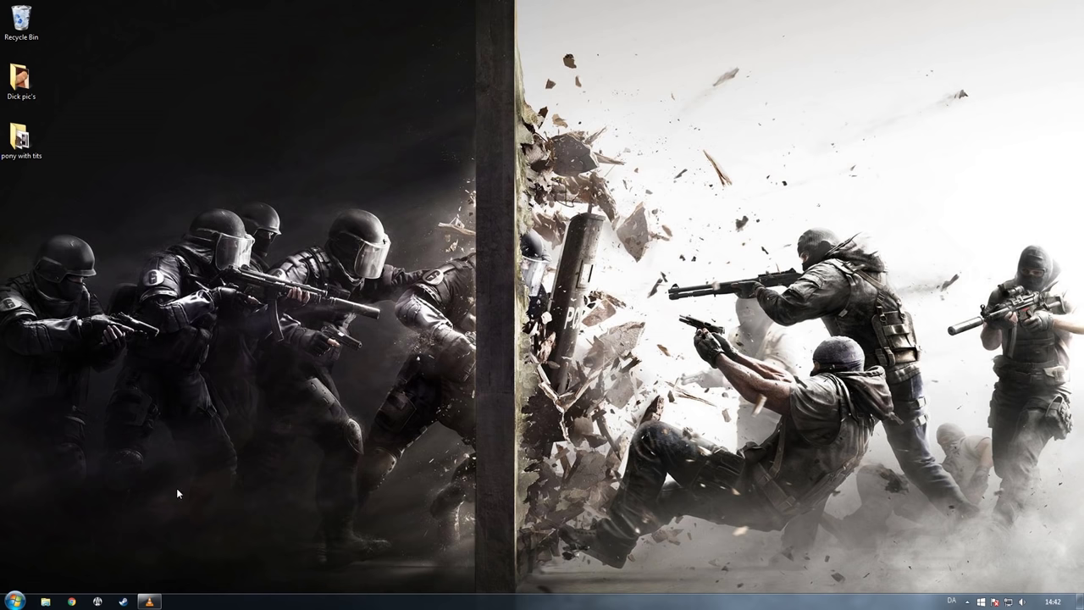
- Launch Fraps from a 'frap' Start search with admin approval, then start CS:GO through Steam
click(15, 601)
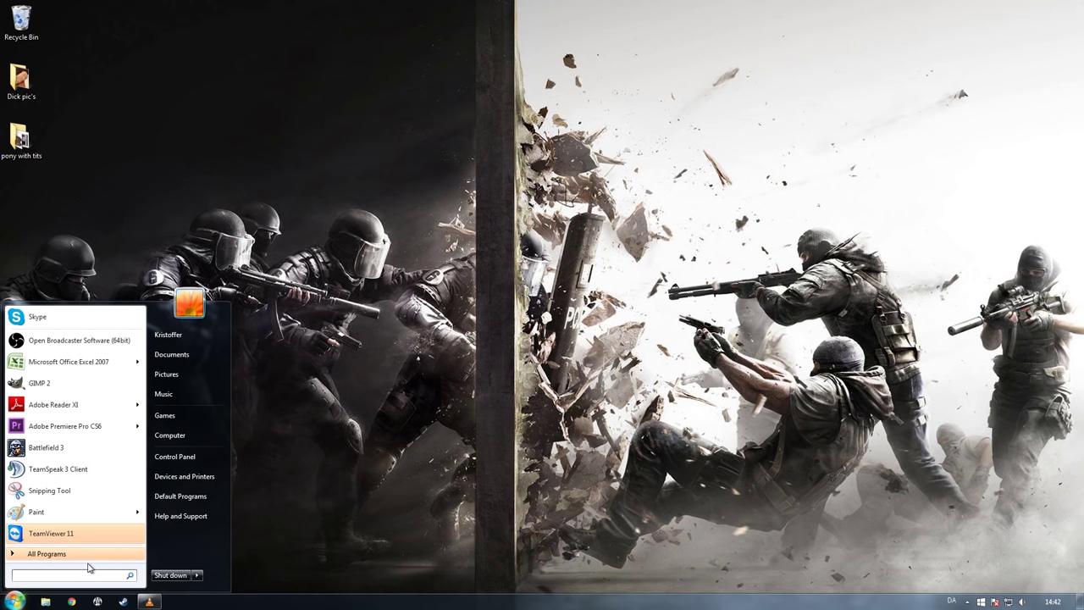
text(frap)
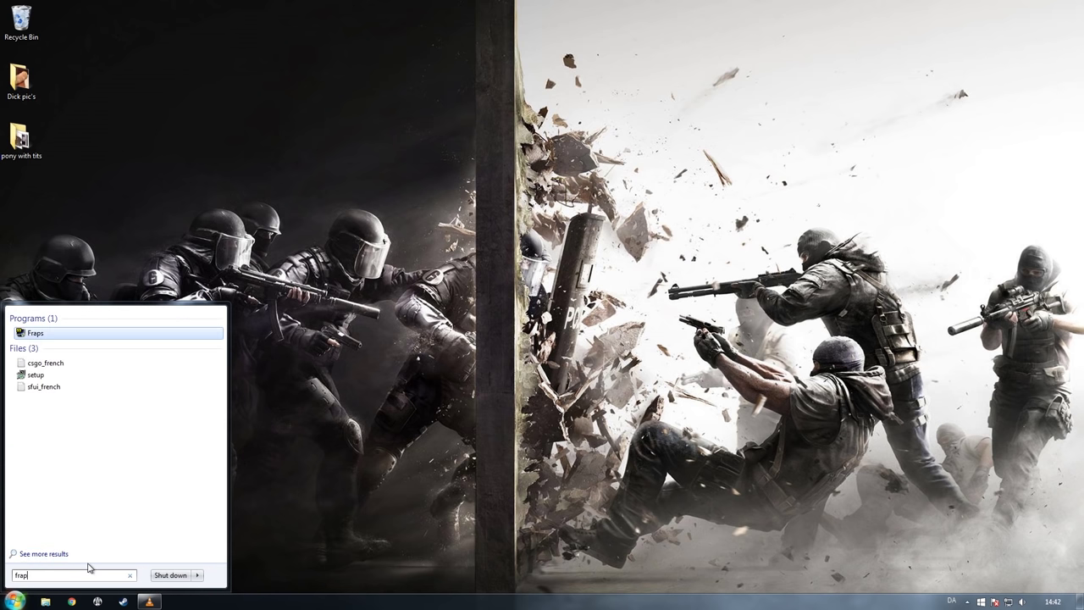
click(36, 338)
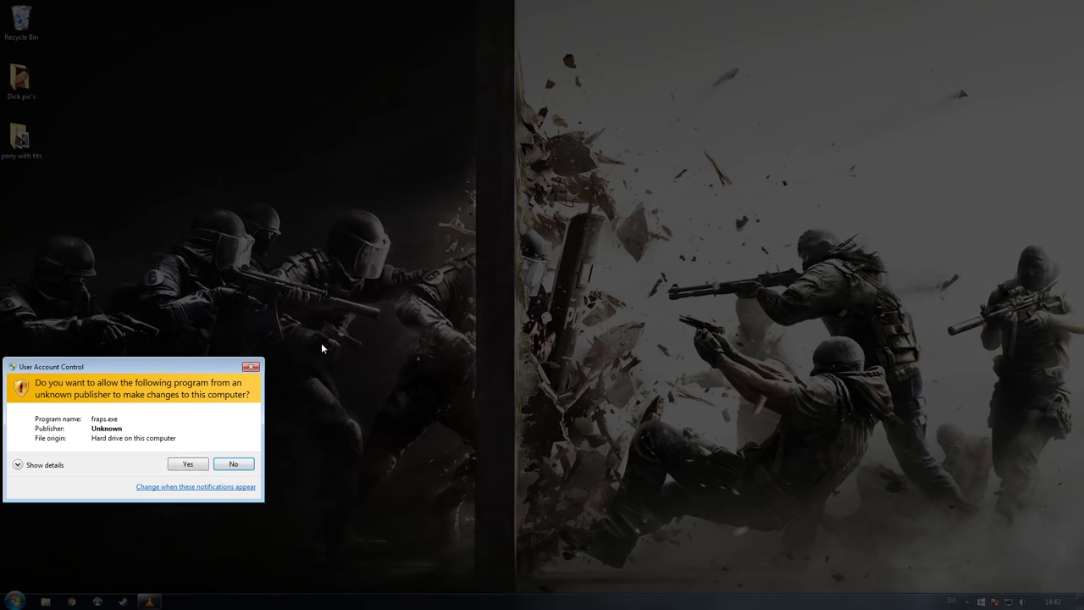
click(181, 462)
click(127, 602)
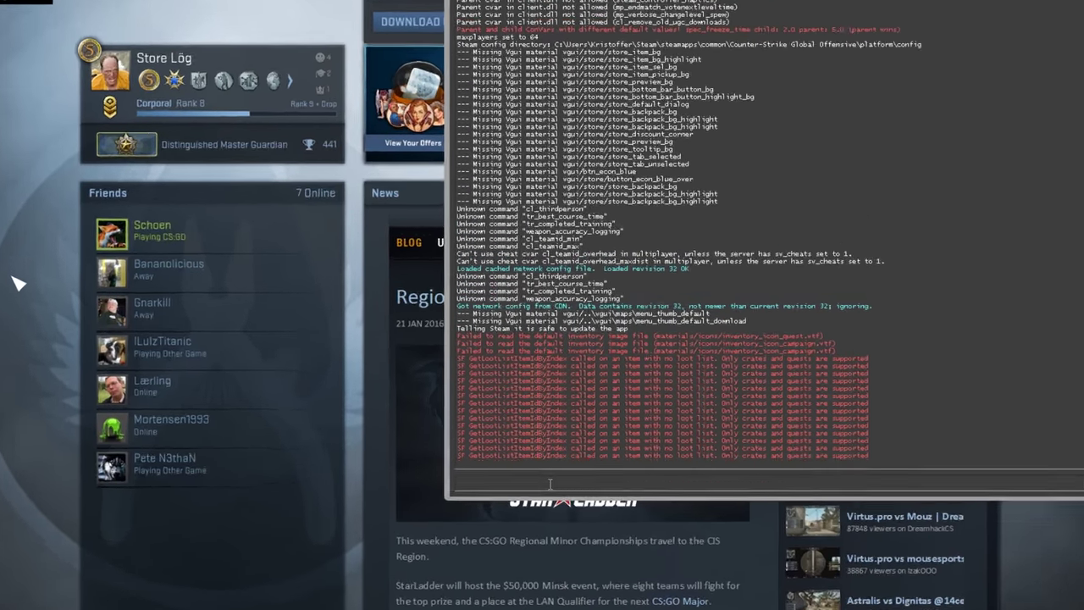
- Cap the frame rate with fps_max 60 in the console, then raise fps_max to 144
text(fps_)
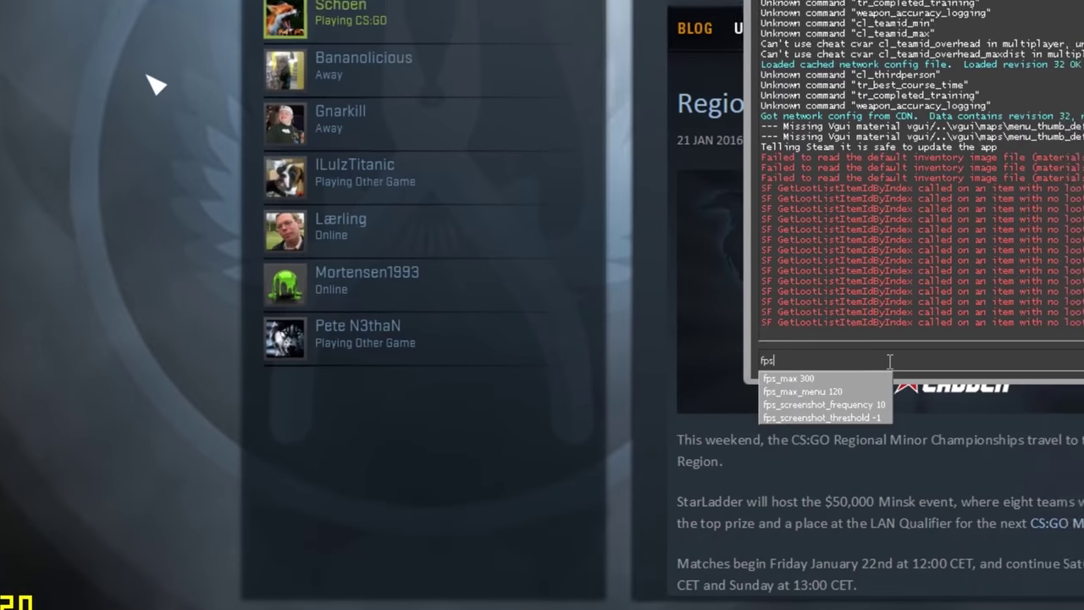
text(max)
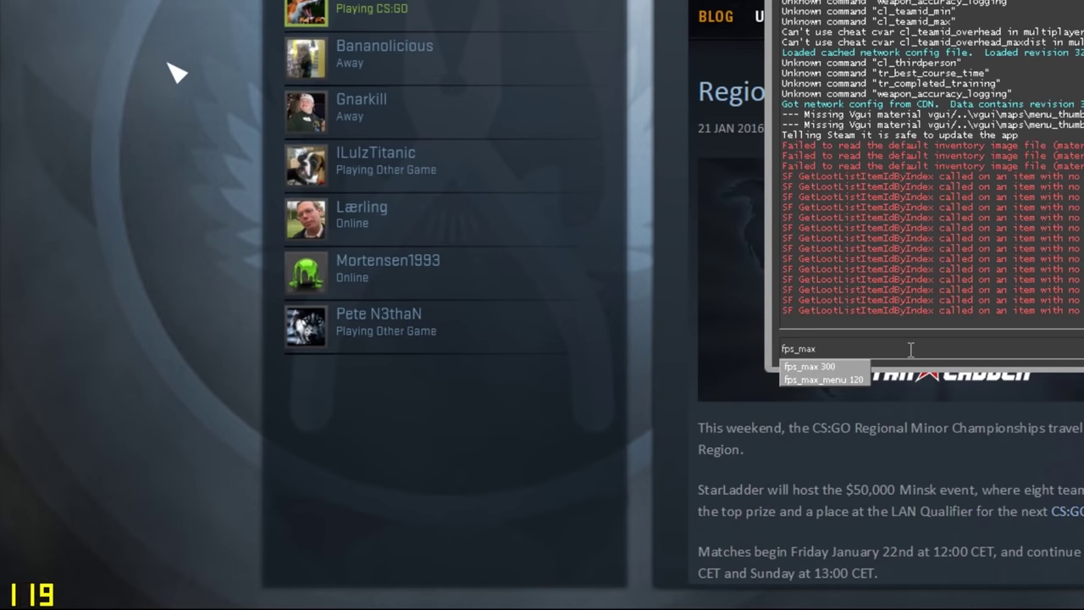
text( 60)
key(Return)
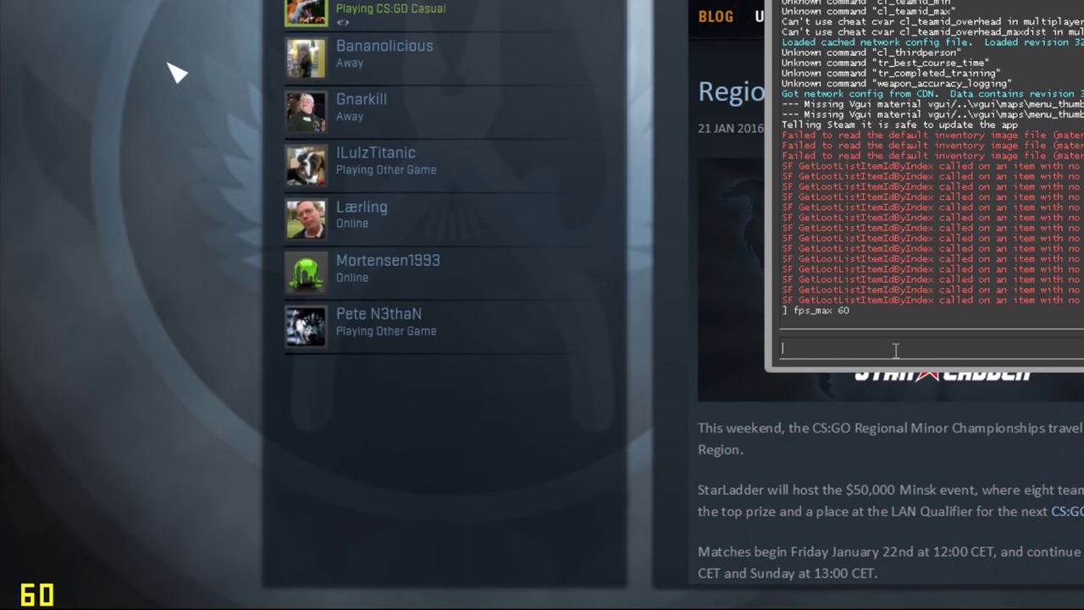
text(fps_max )
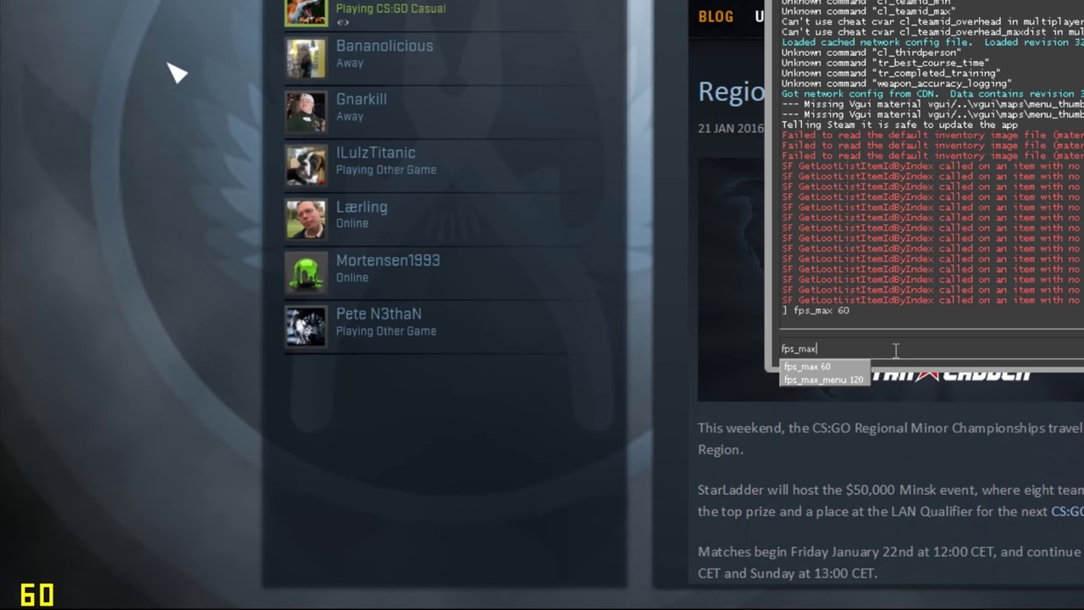
text(144)
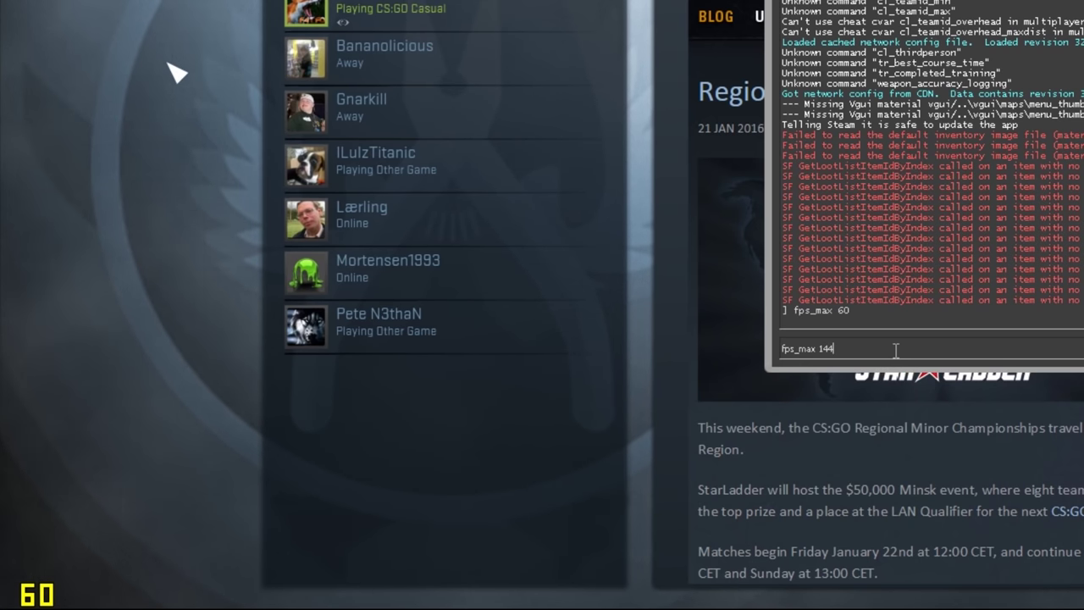
key(Return)
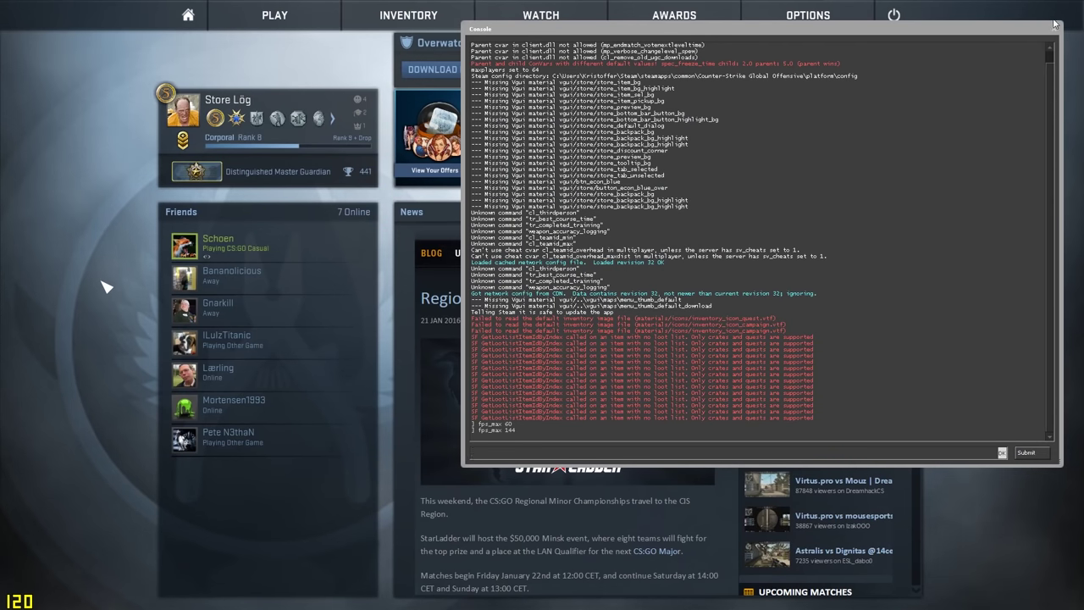
- Start an offline Dust II game with no bots and continue past the map briefing
click(1054, 23)
mouse_move(275, 15)
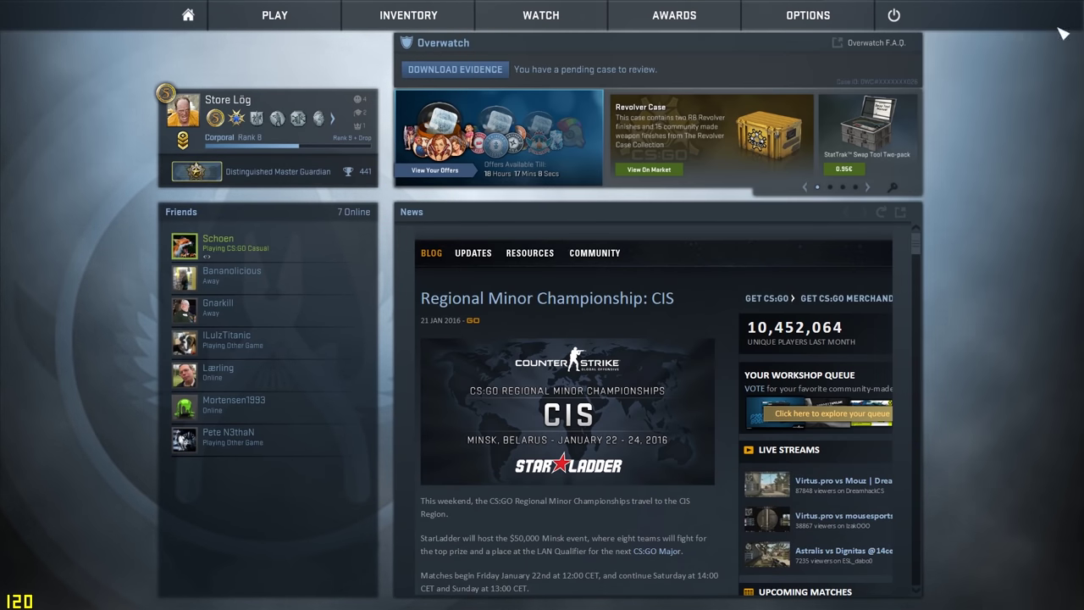
click(271, 59)
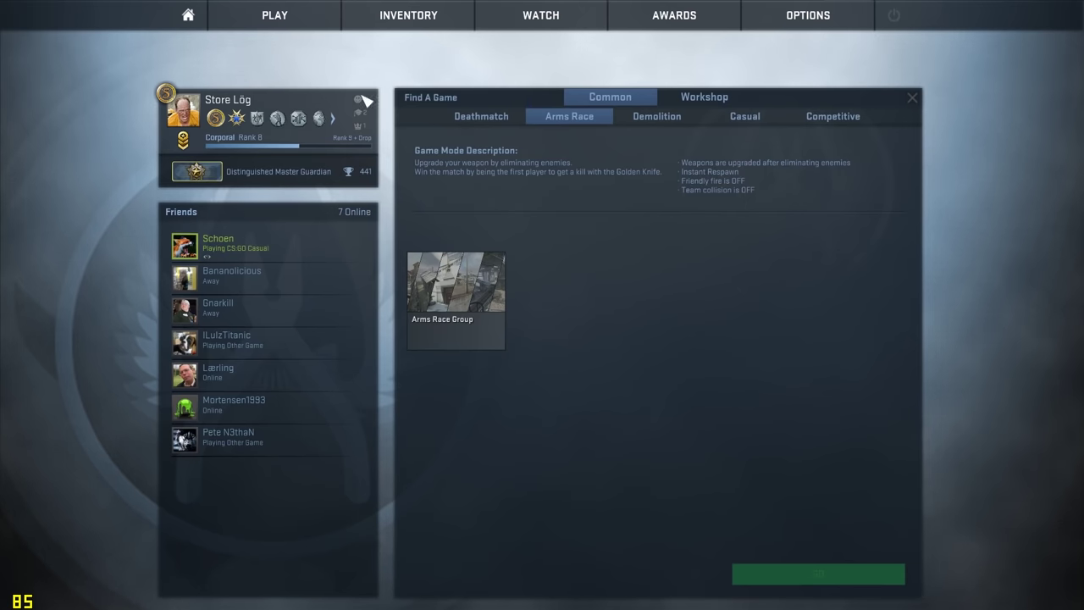
click(279, 125)
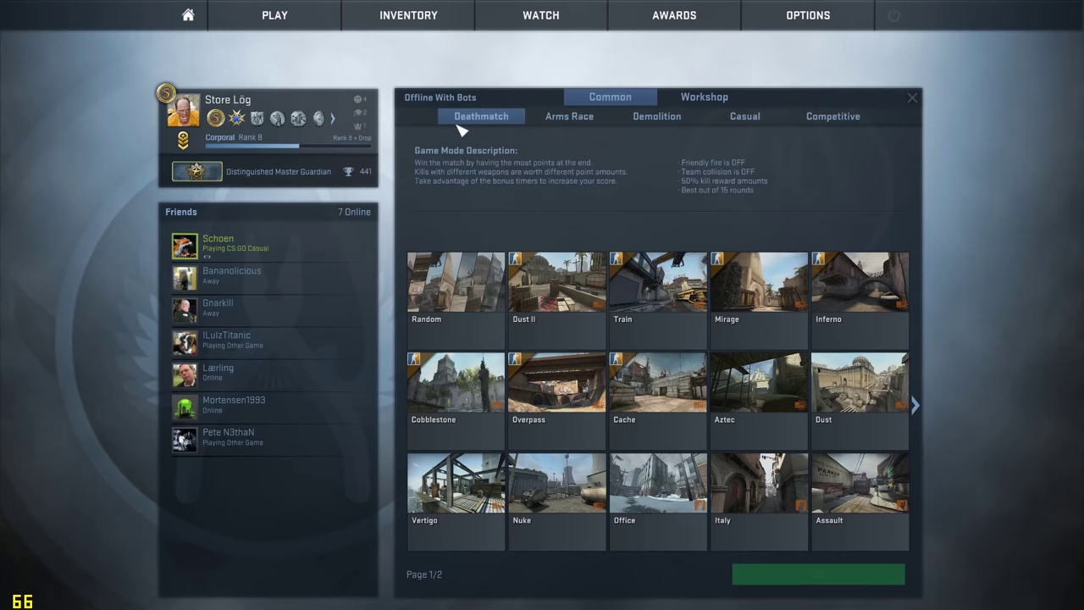
click(554, 292)
click(835, 582)
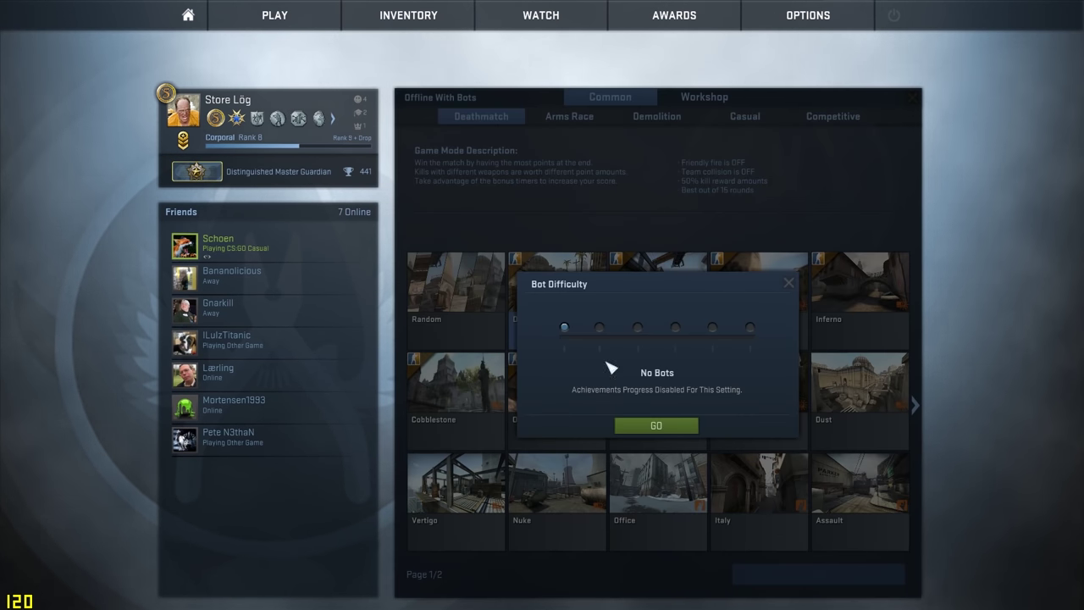
click(668, 427)
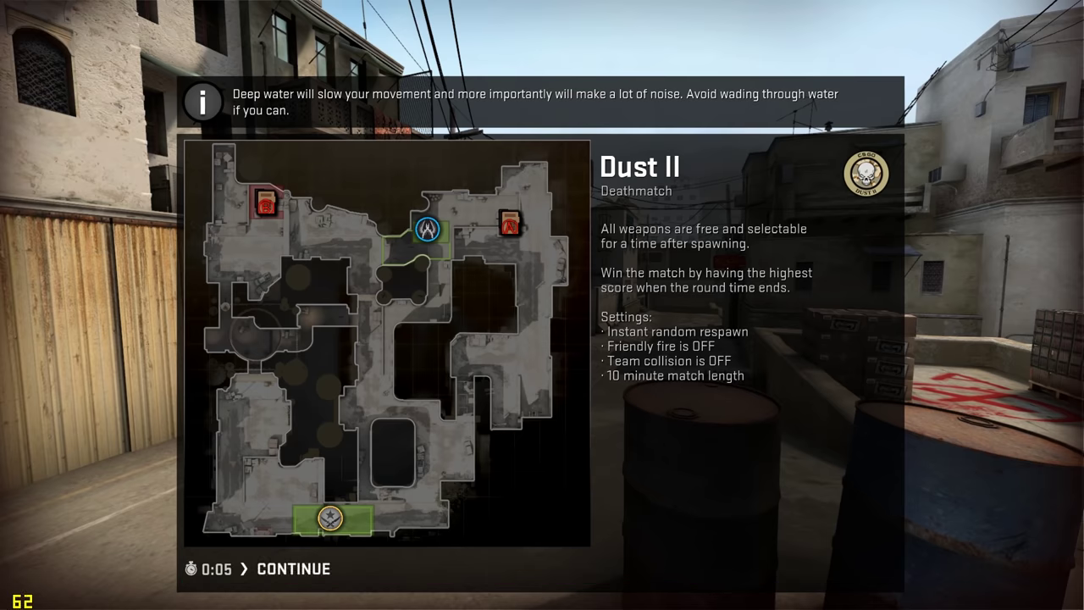
key(space)
- Switch to the pistol and apply a new fps_max frame-rate limit in the console
key(2)
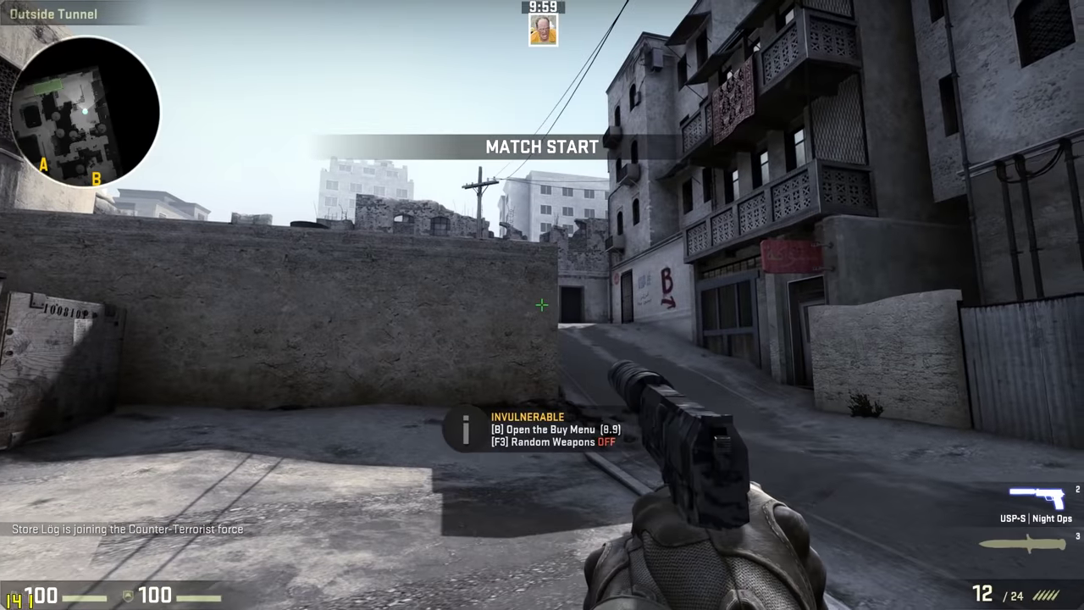
key(w)
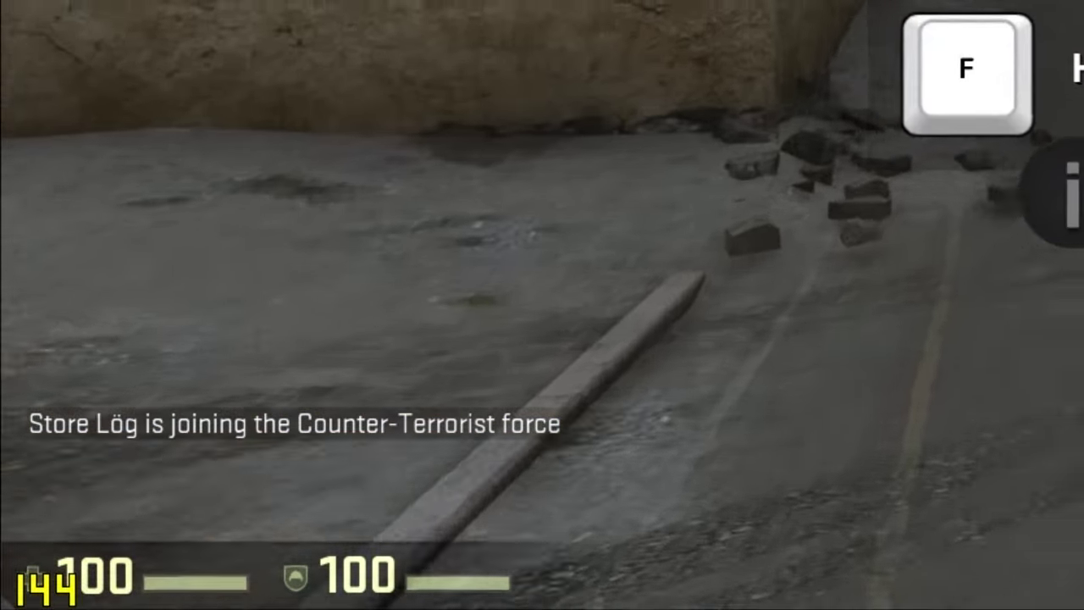
text(fp)
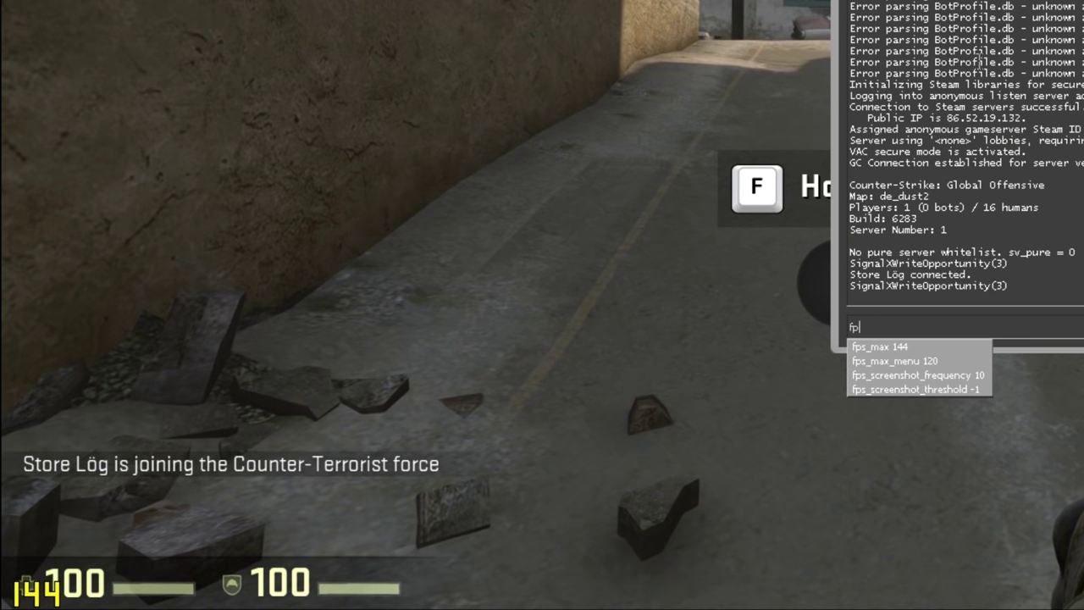
text(s_m,a)
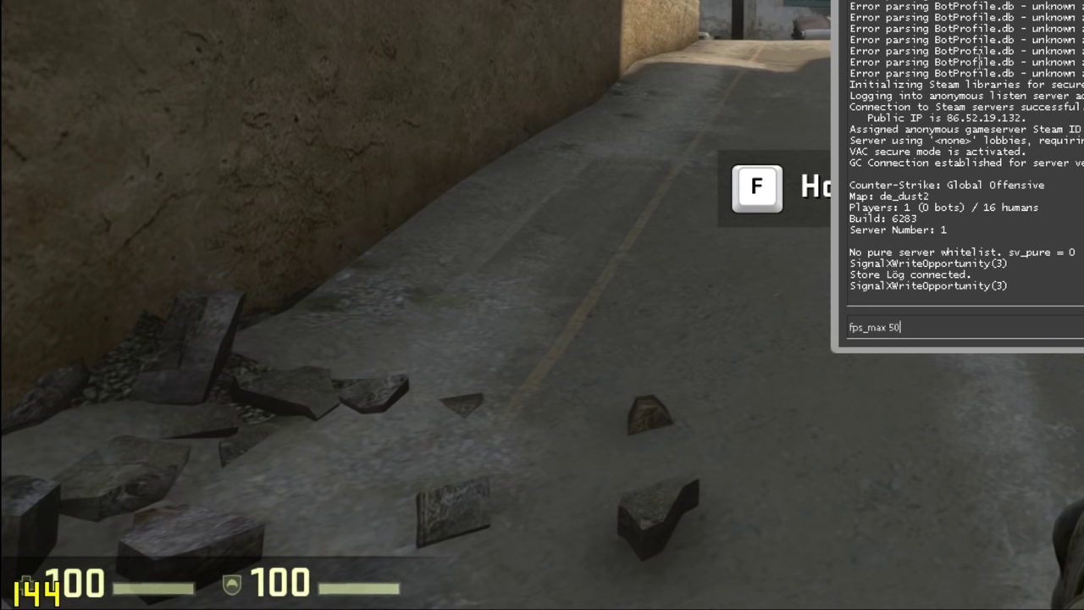
key(Return)
key(grave)
- Walk down the alley, fire, inspect and reload the pistol, then pause the game
key(w)
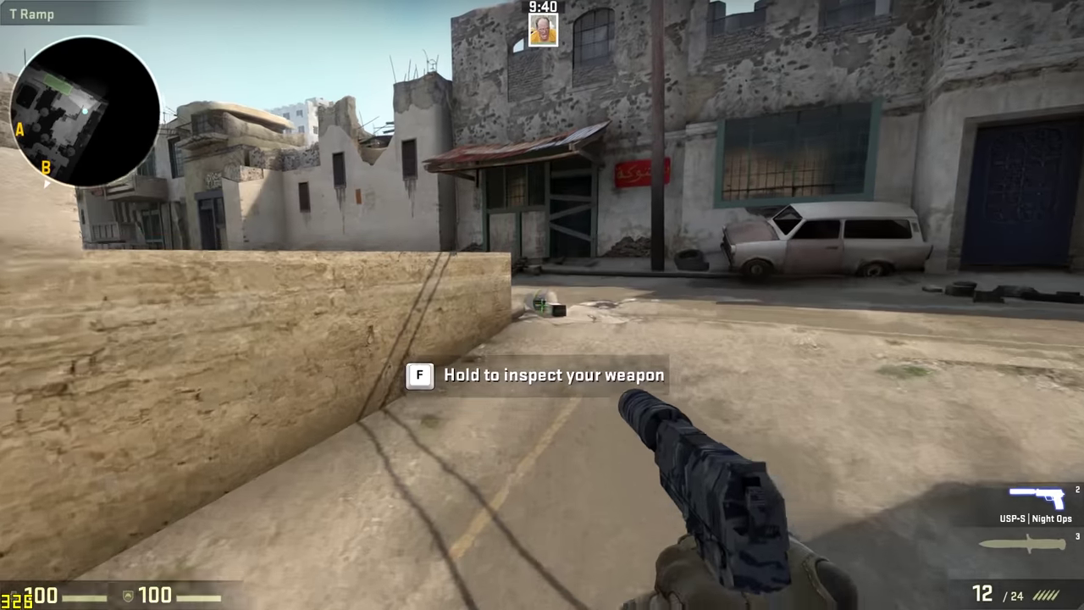
click(542, 305)
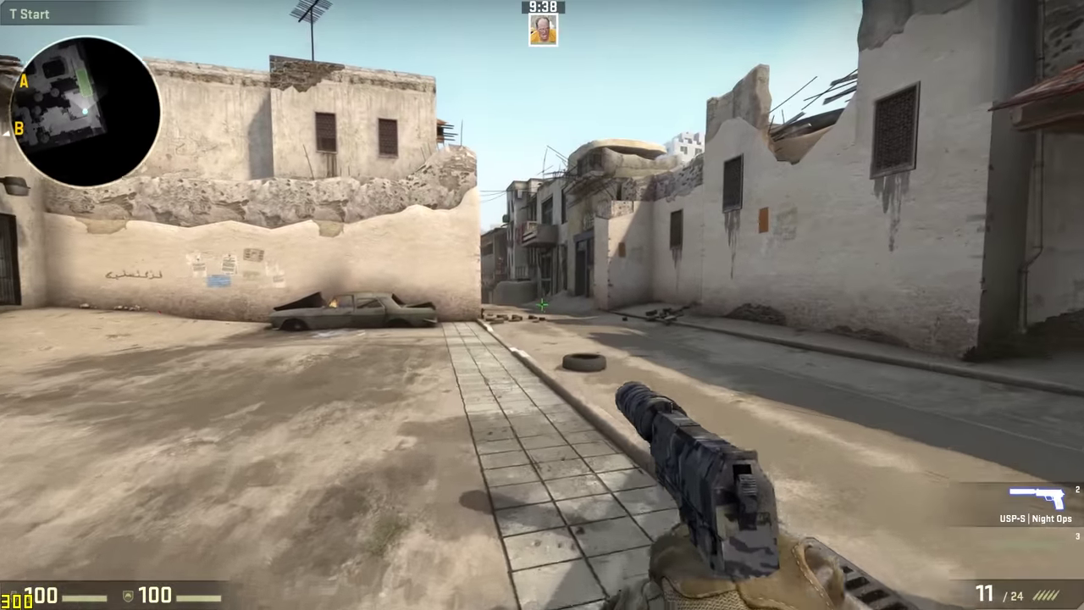
click(542, 304)
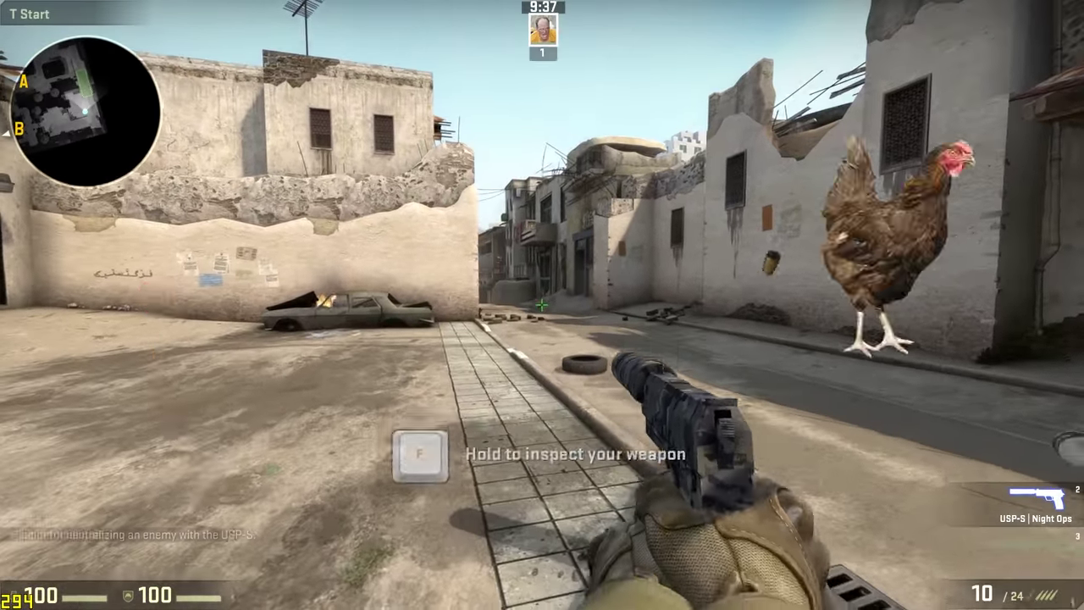
key(f)
key(w)
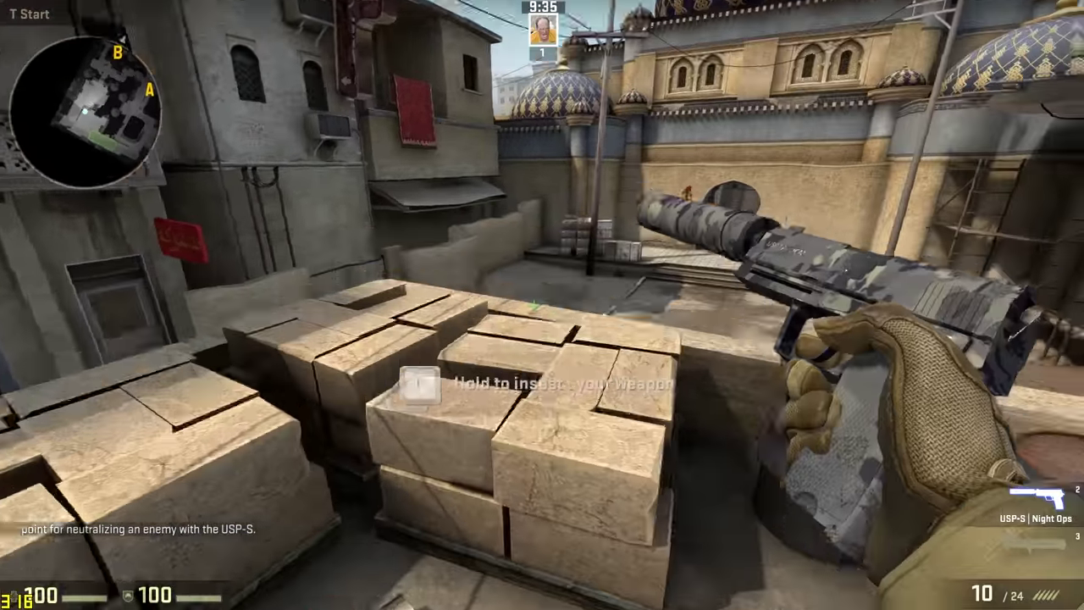
key(r)
key(Escape)
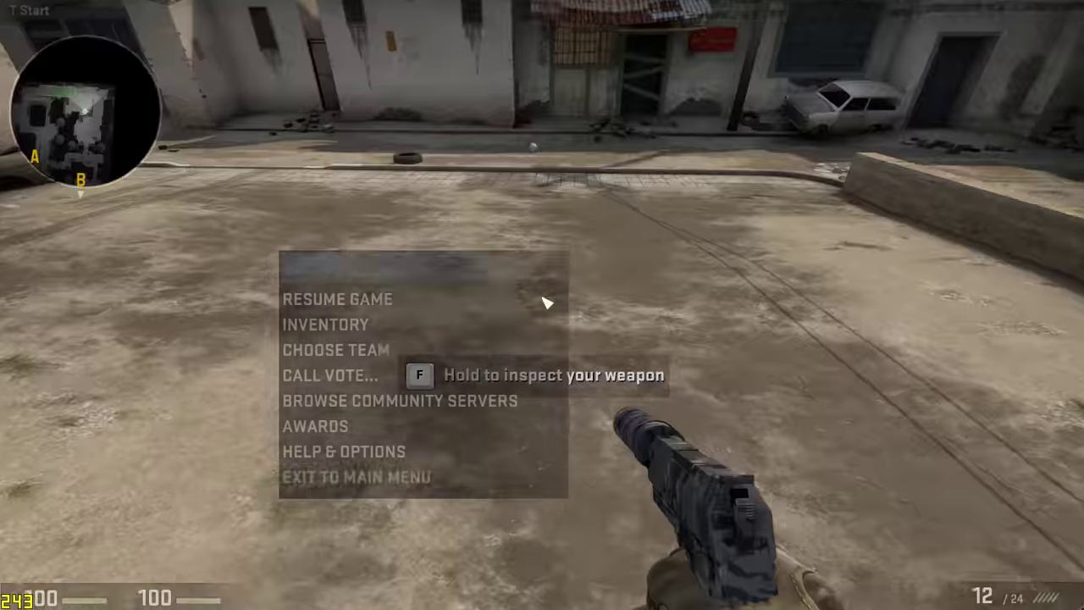
- Confirm Wait for Vertical Sync is Disabled in Video Settings, then resume the Dust II match
click(293, 450)
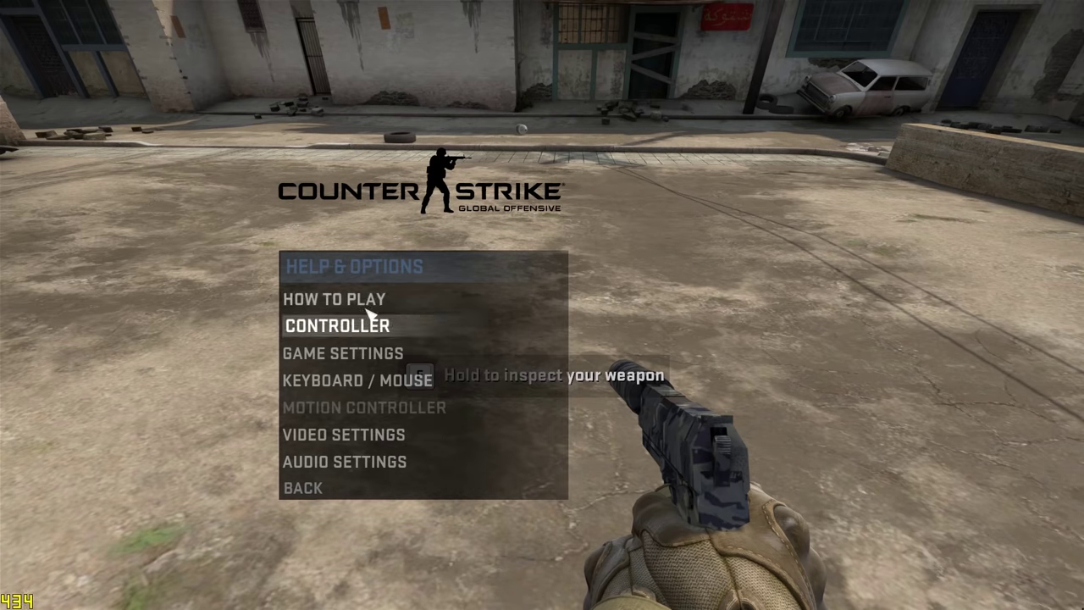
click(396, 437)
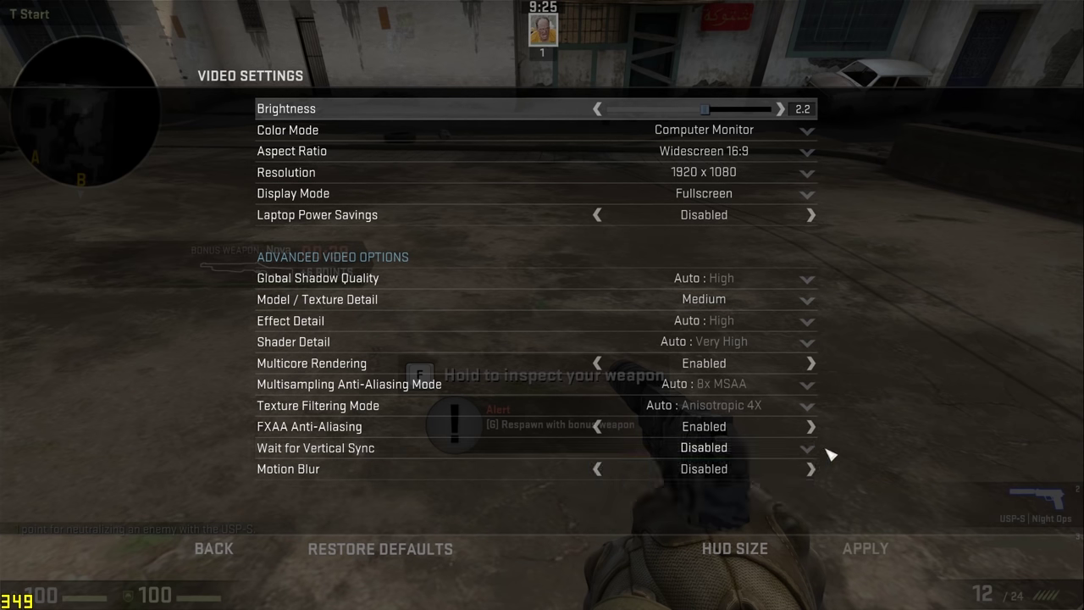
key(Escape)
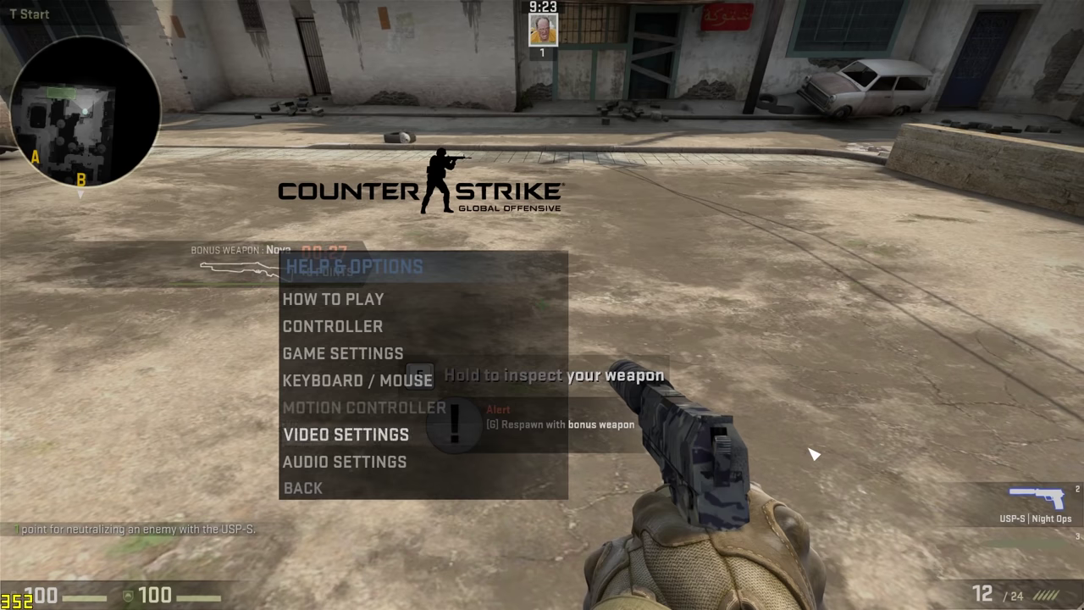
key(Escape)
key(Escape)
key(w)
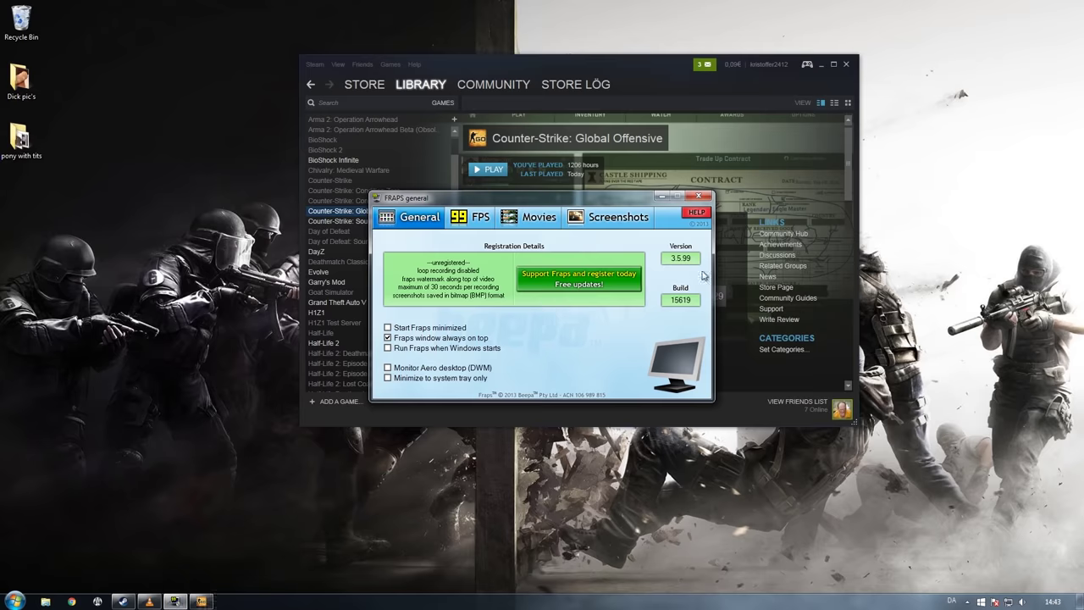
right_click(515, 467)
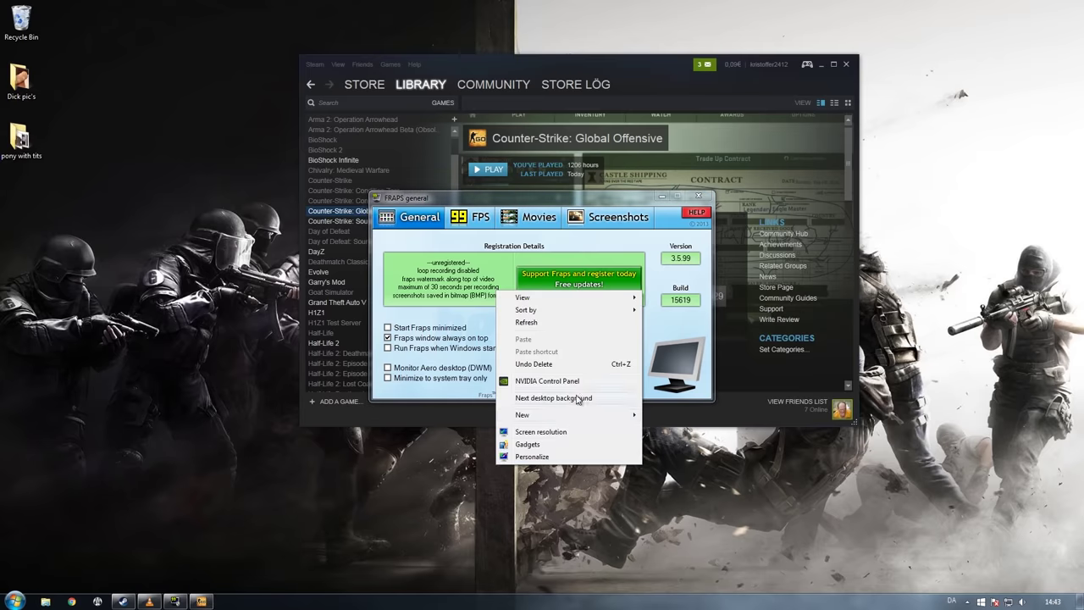
- Verify in the display's advanced settings that the BenQ monitor shows 144 Hertz, then return to CS:GO
click(542, 431)
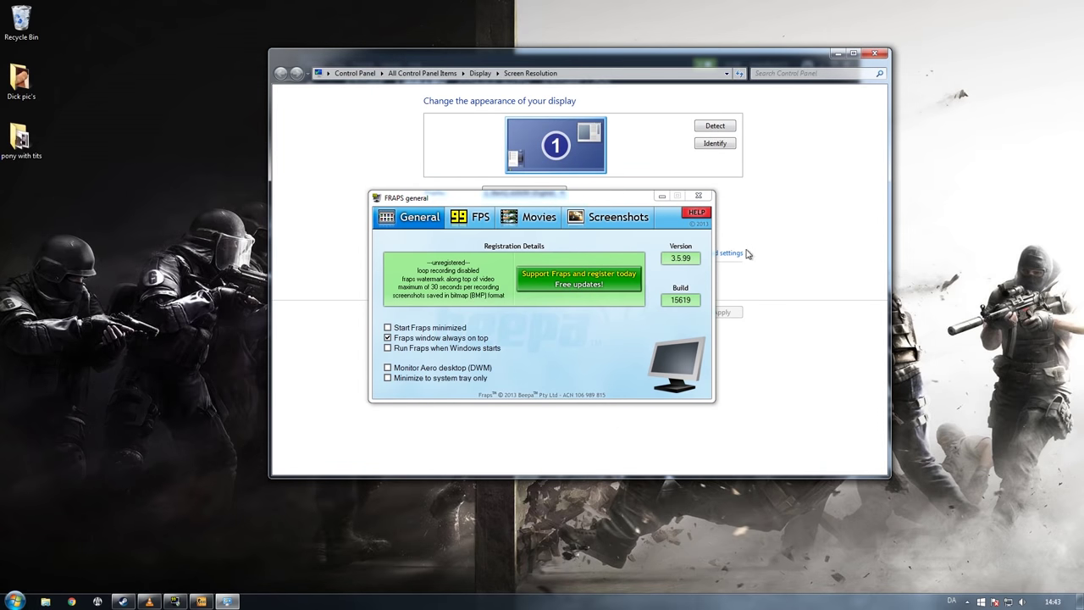
click(736, 254)
click(326, 83)
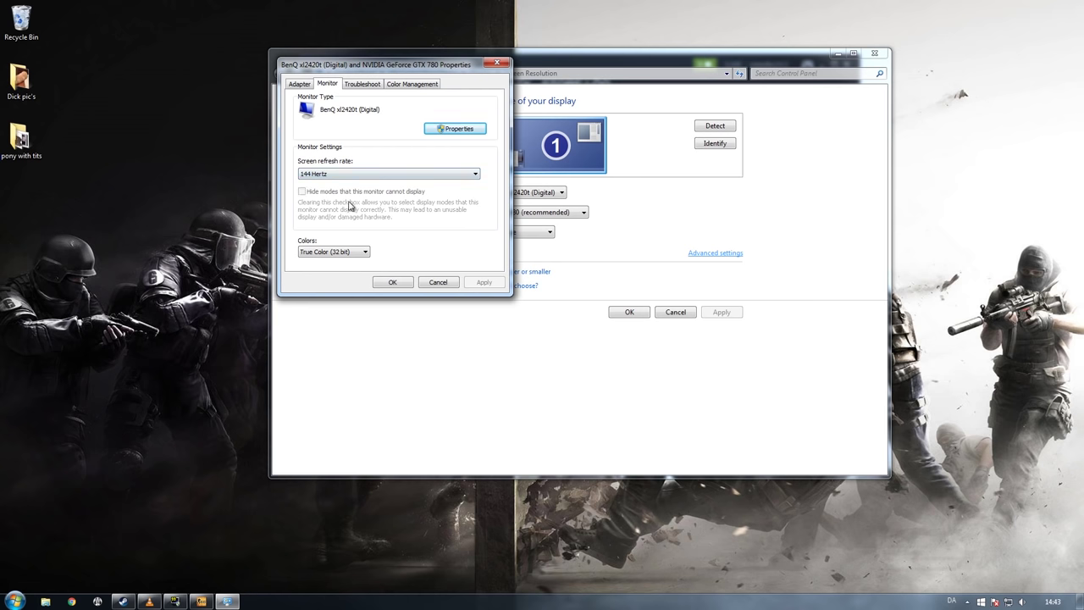
click(201, 600)
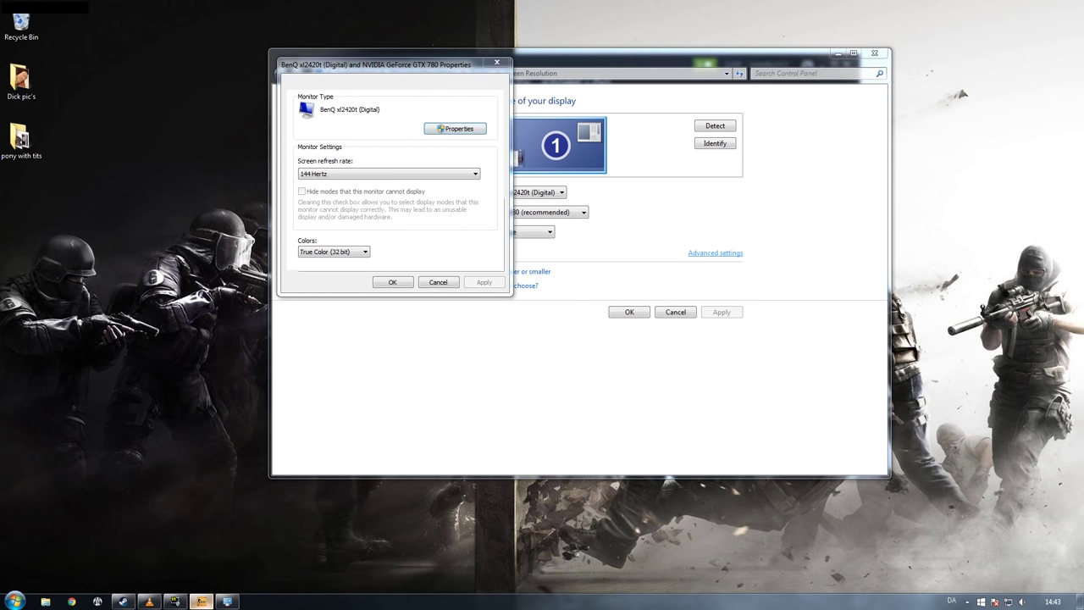